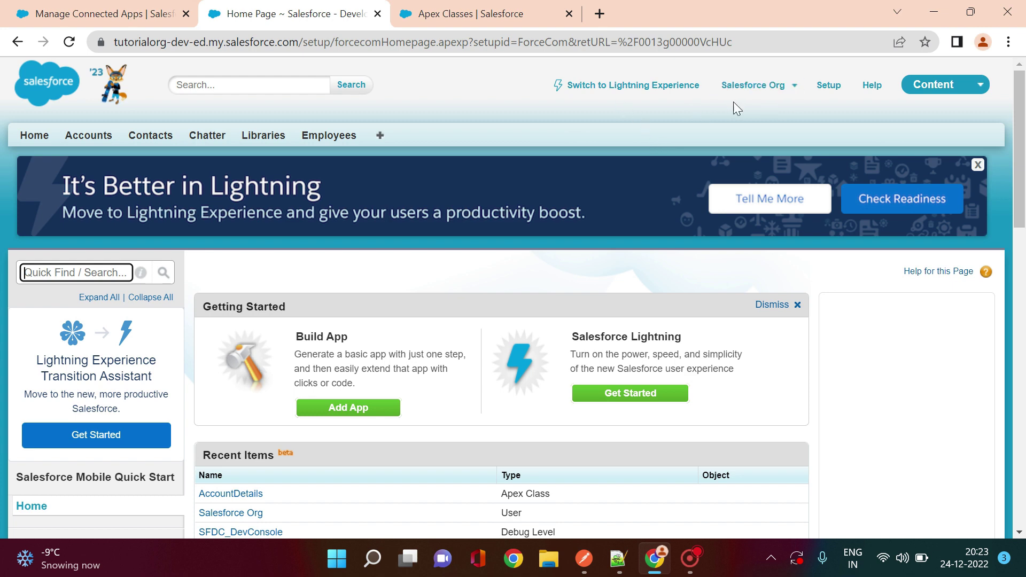
# Step: Switch the org to Lightning Experience and open Setup in a new tab
pyautogui.click(668, 86)
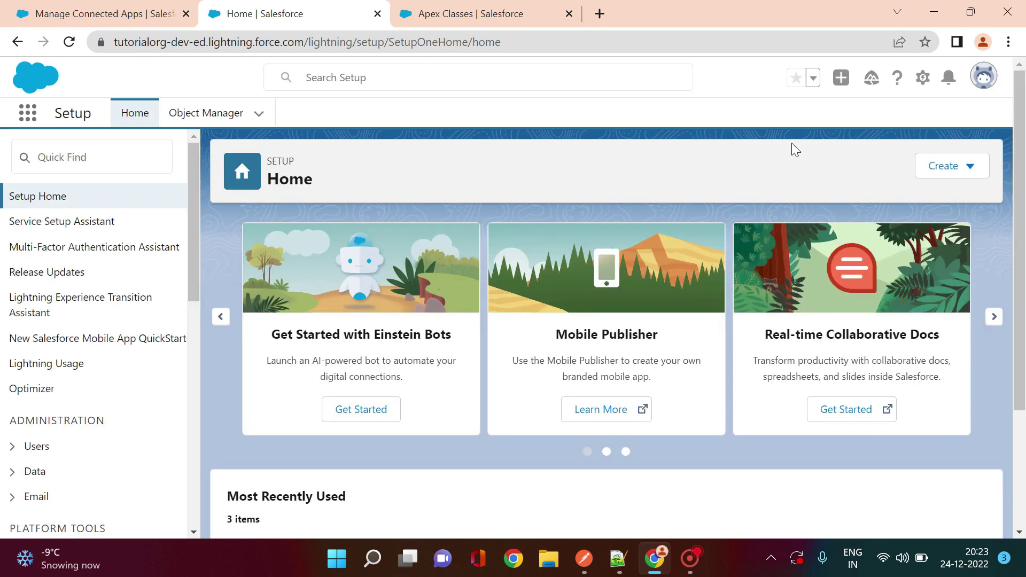
pyautogui.click(923, 79)
pyautogui.click(870, 115)
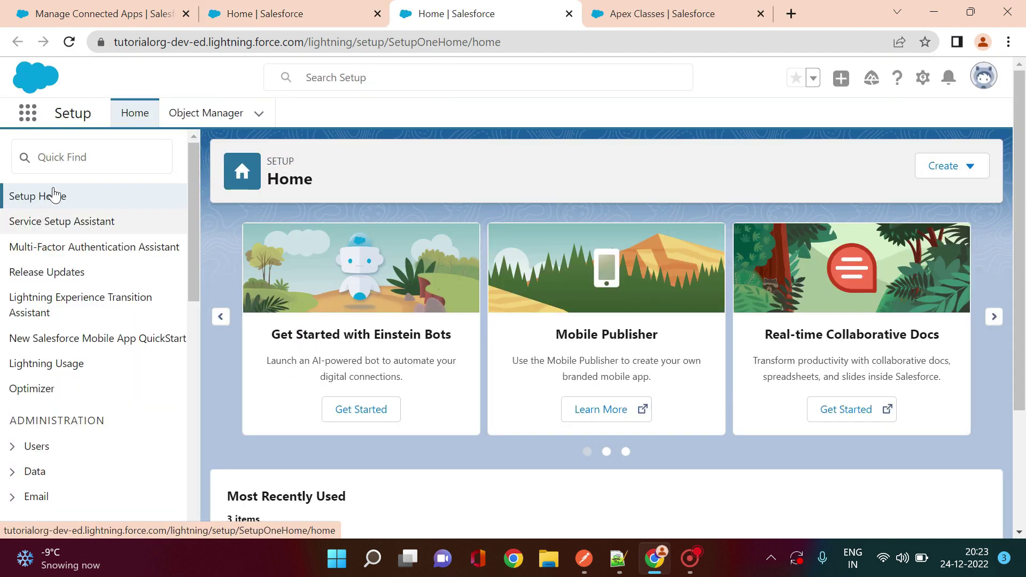
# Step: Filter Setup's Quick Find with 'app ma' and open App Manager
pyautogui.write('app mam')
pyautogui.press('BackSpace')
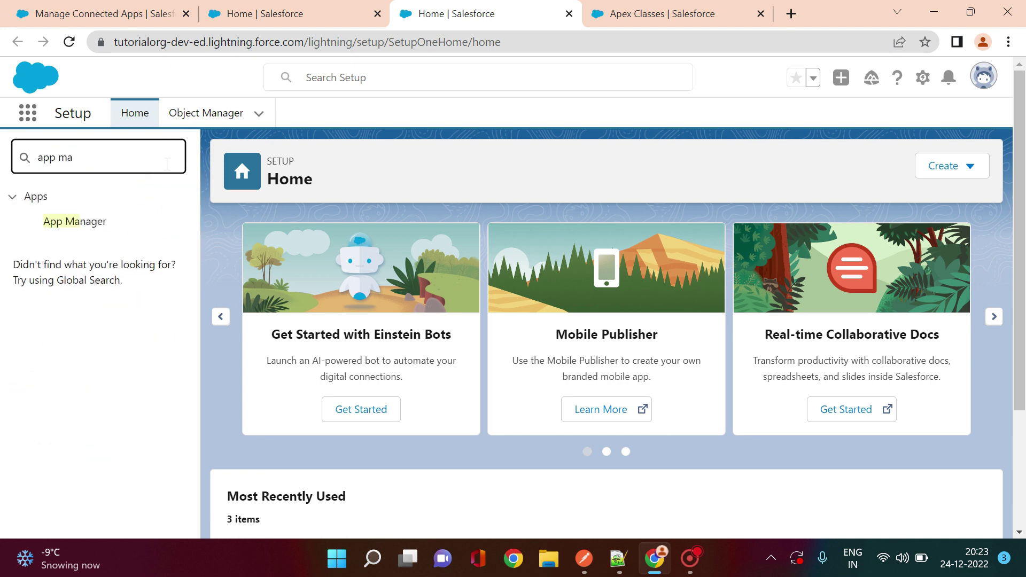
pyautogui.click(107, 223)
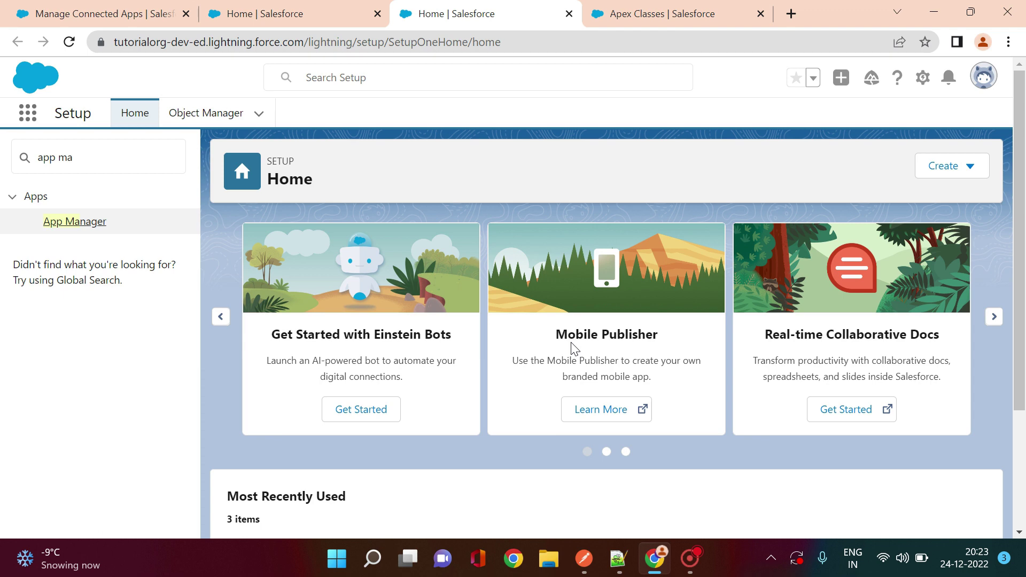
pyautogui.click(98, 228)
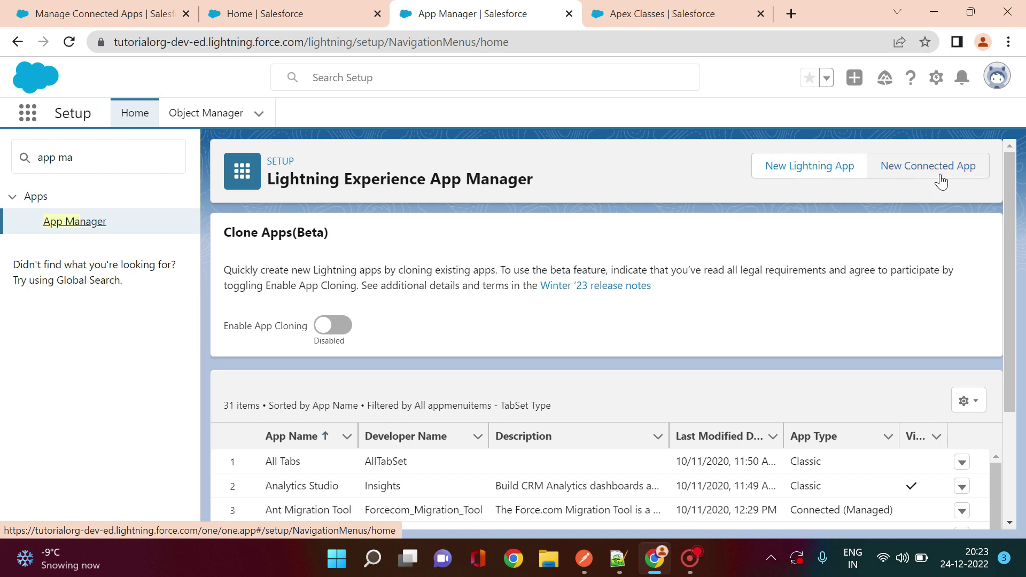
# Step: Start a new connected app named TestApp, API name TestApp, and enter the contact e-mail
pyautogui.click(919, 169)
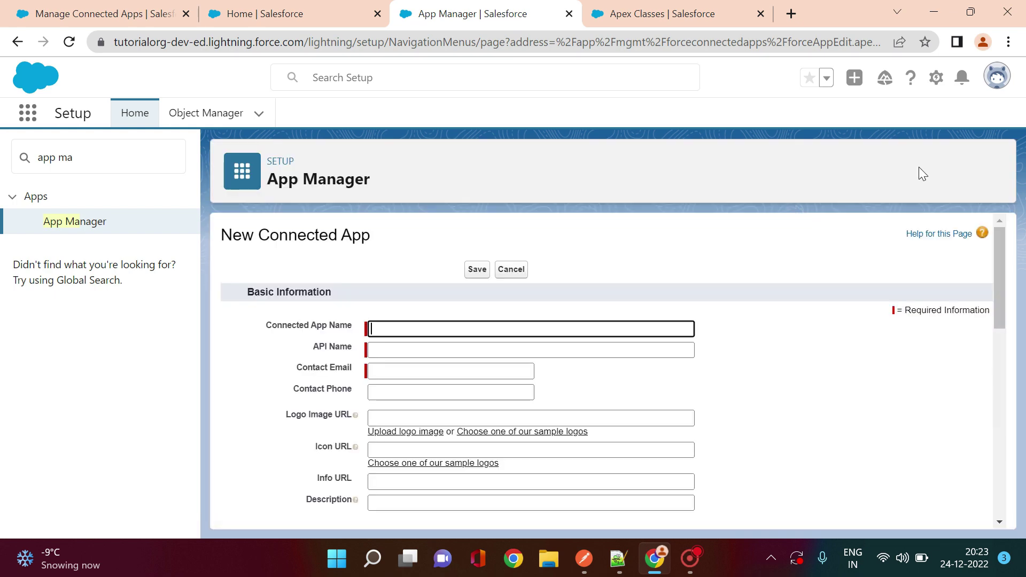
pyautogui.click(460, 329)
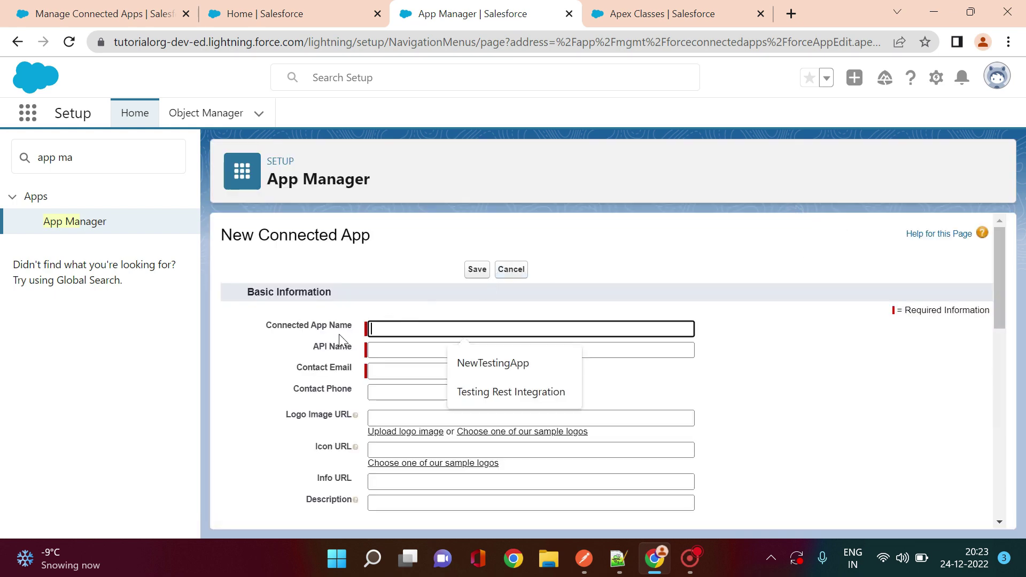
pyautogui.write('TestApp')
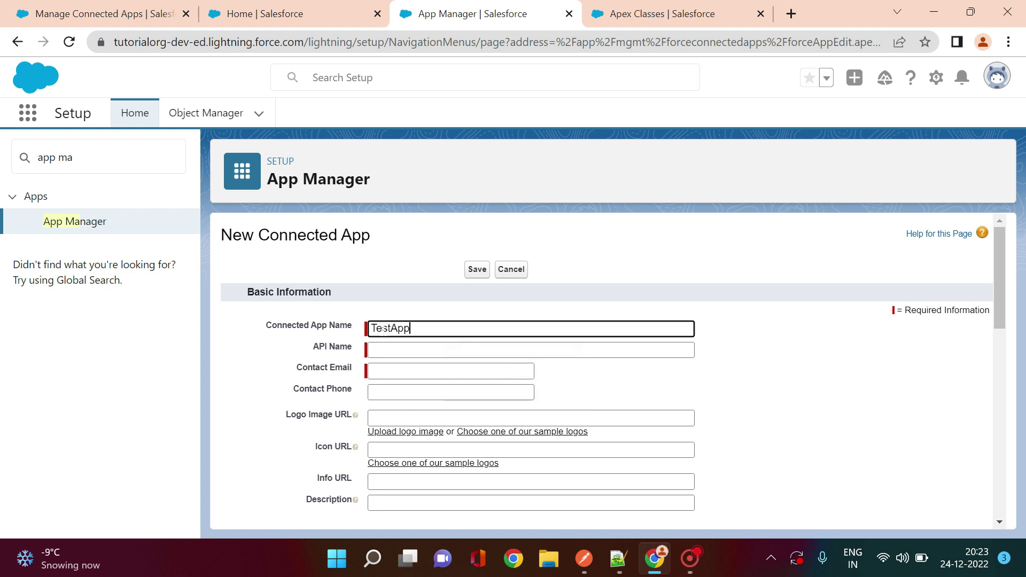
pyautogui.press('Tab')
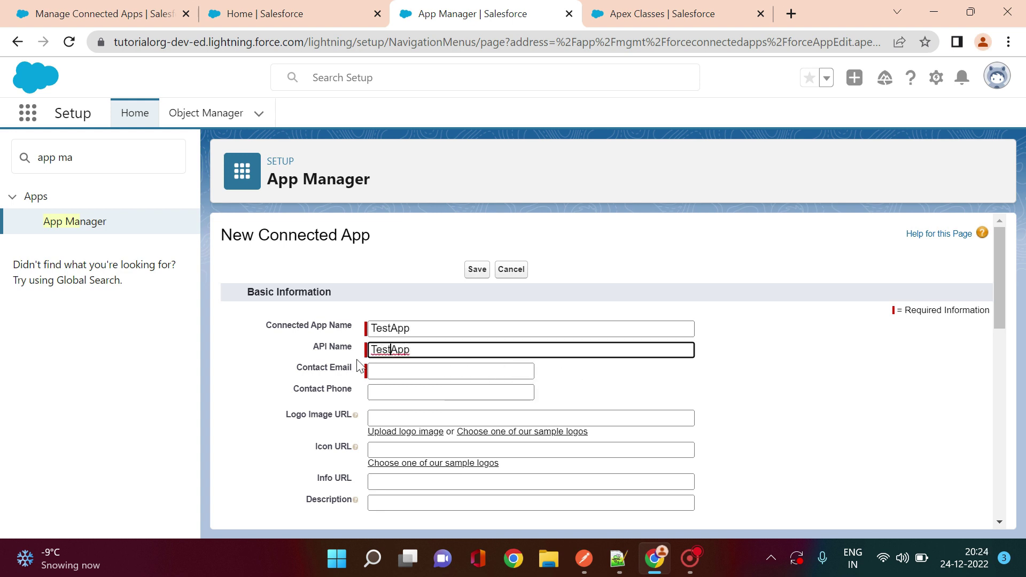
pyautogui.click(401, 373)
pyautogui.write('test')
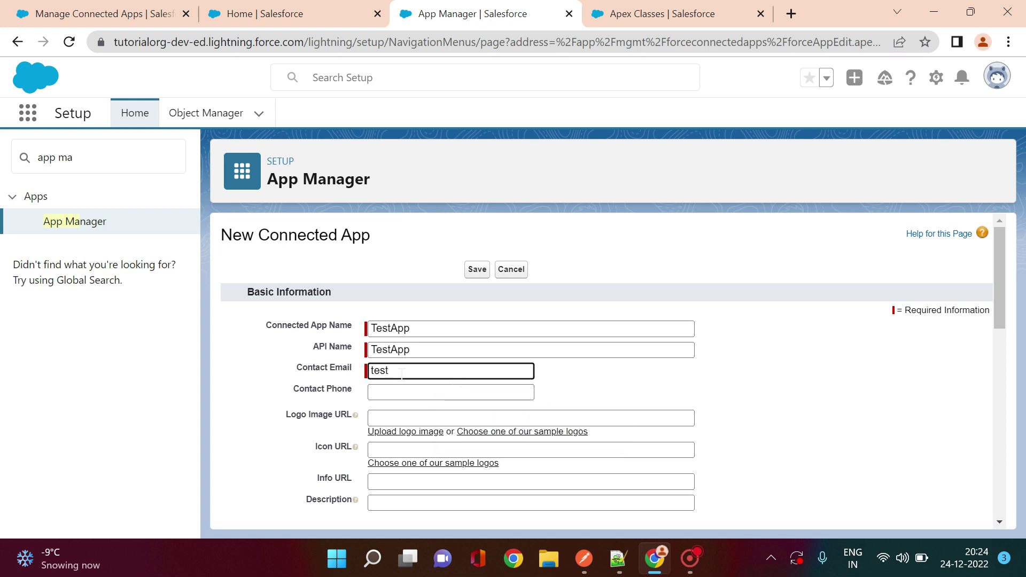
pyautogui.write('@gmail.com')
pyautogui.moveTo(997, 280); pyautogui.dragTo(990, 348)
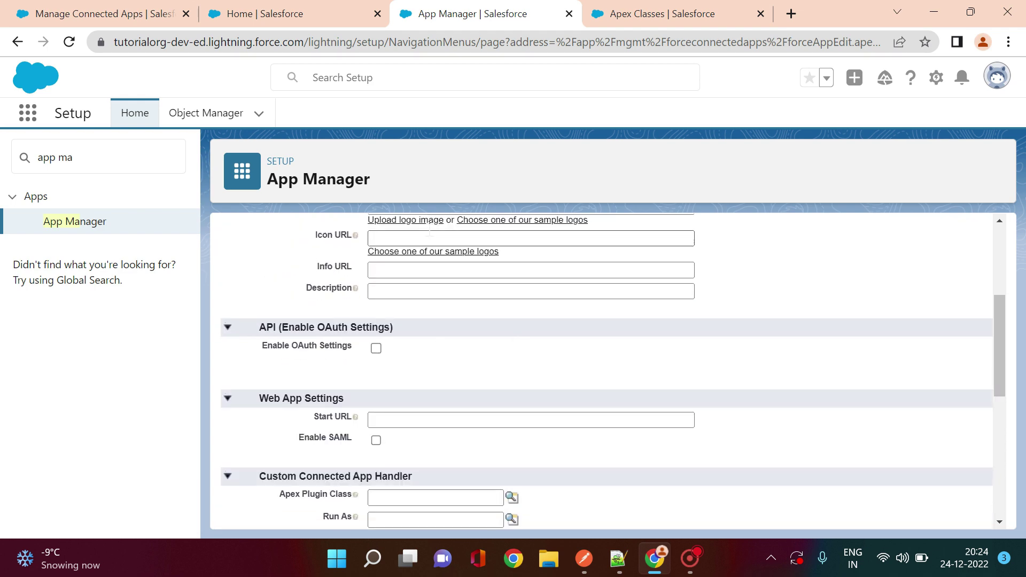
# Step: Tick Enable OAuth Settings and place the cursor in the Callback URL field
pyautogui.click(376, 349)
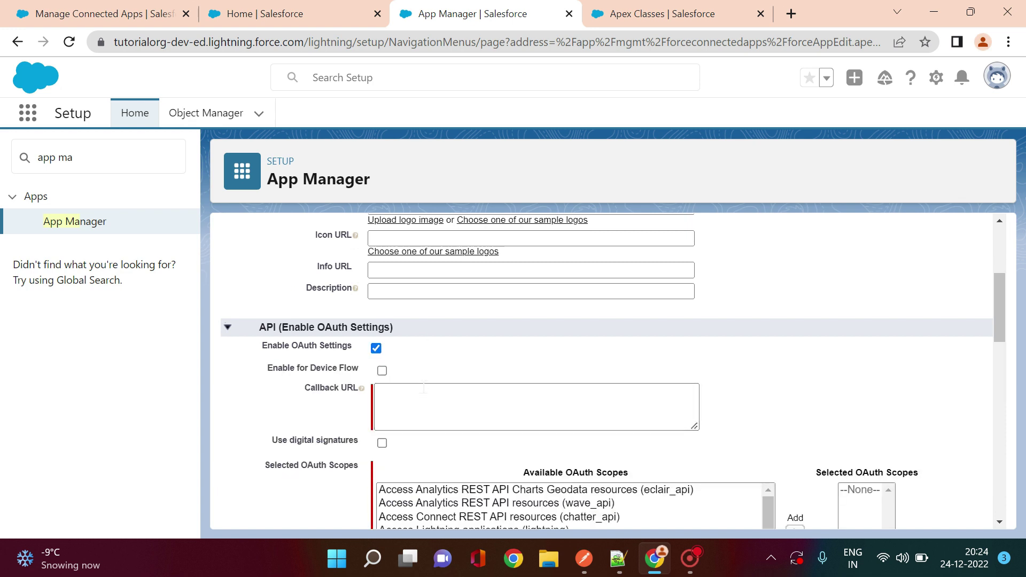
pyautogui.click(435, 404)
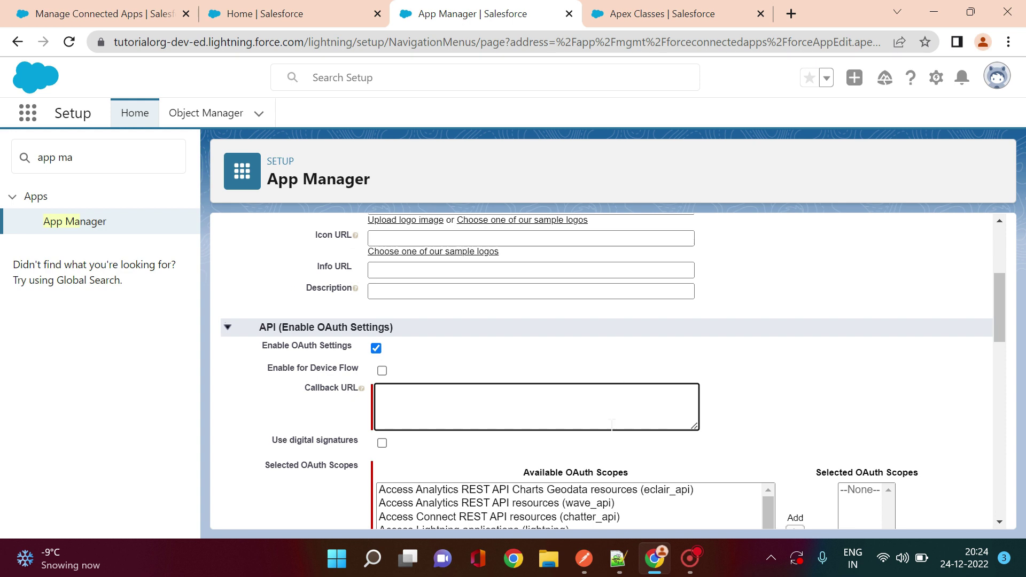
pyautogui.moveTo(625, 565)
pyautogui.click(625, 569)
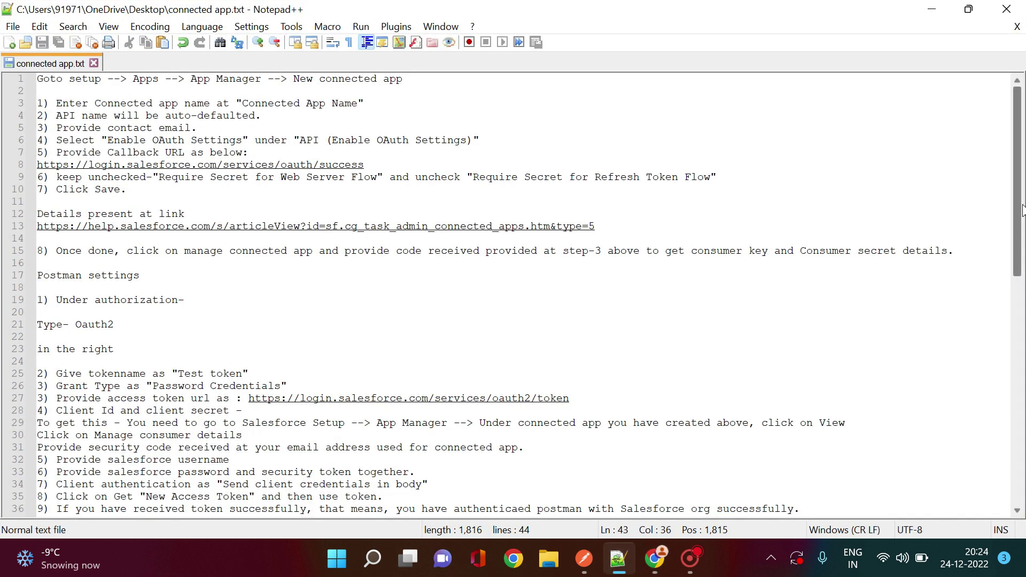
pyautogui.scroll(-4, 680, 248)
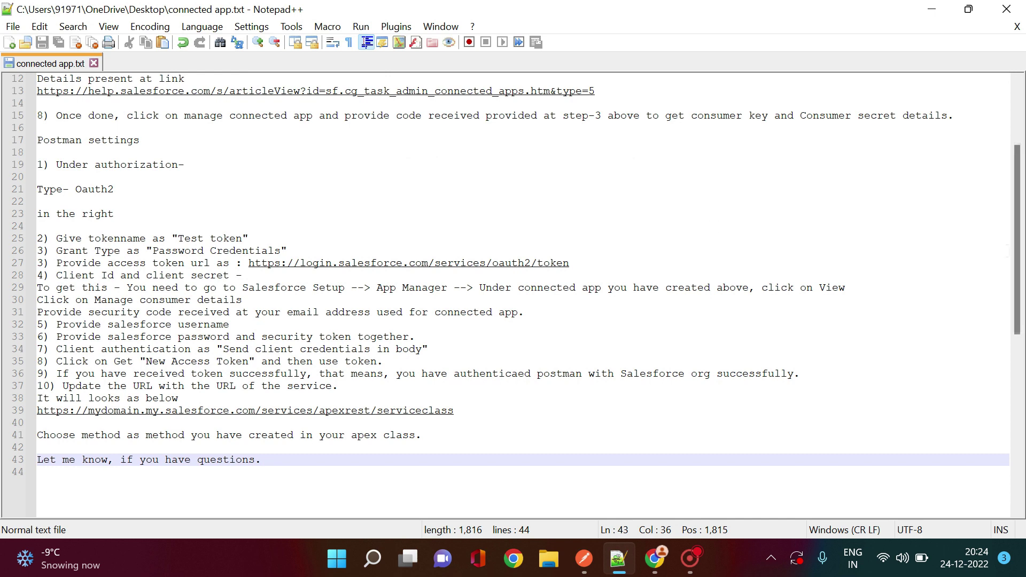
pyautogui.scroll(4, 999, 160)
pyautogui.moveTo(364, 164); pyautogui.dragTo(18, 175)
pyautogui.hotkey('ctrl', 'c')
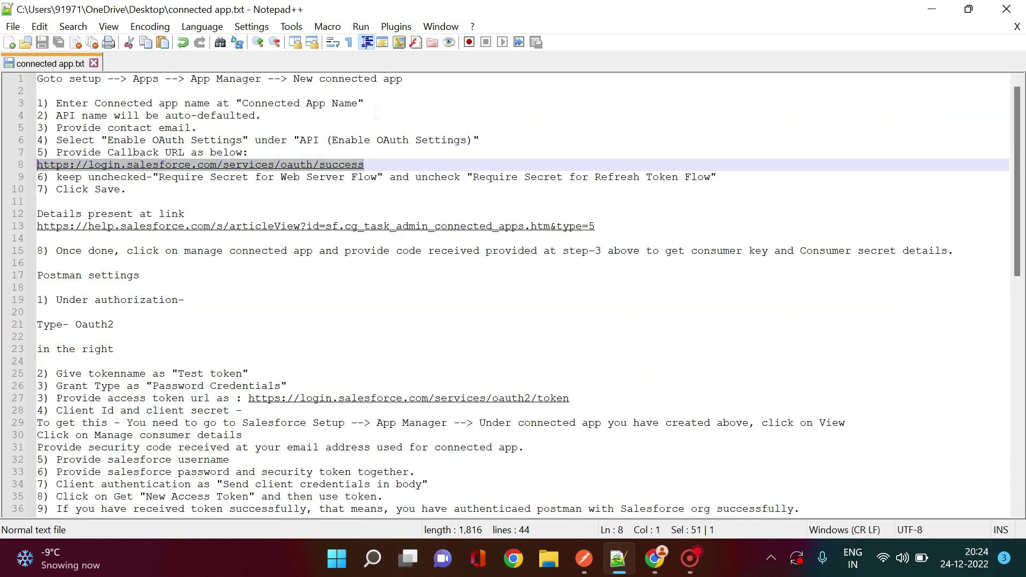
pyautogui.click(931, 9)
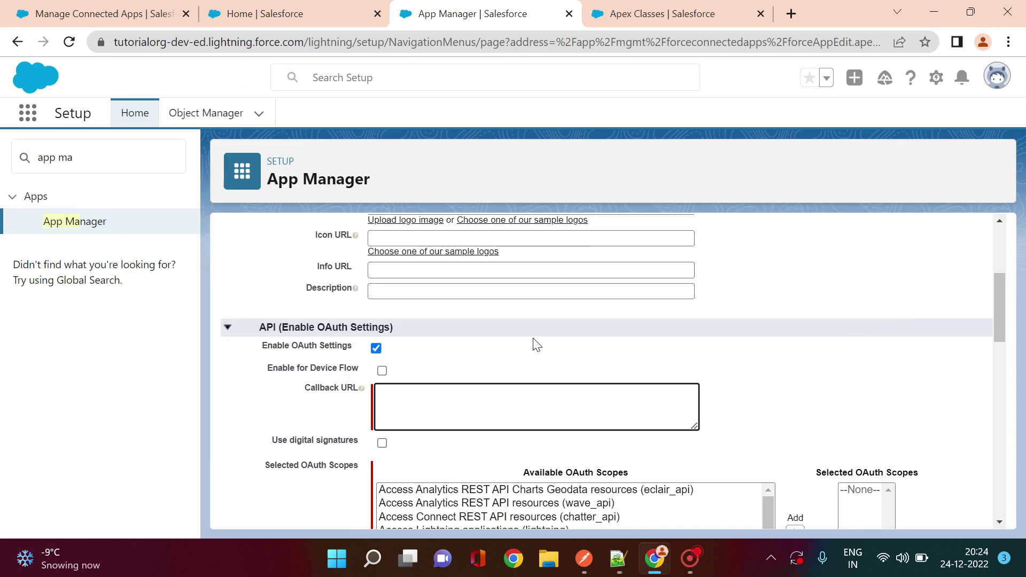
# Step: Paste the callback URL and add Full access (full) to Selected OAuth Scopes
pyautogui.hotkey('ctrl', 'v')
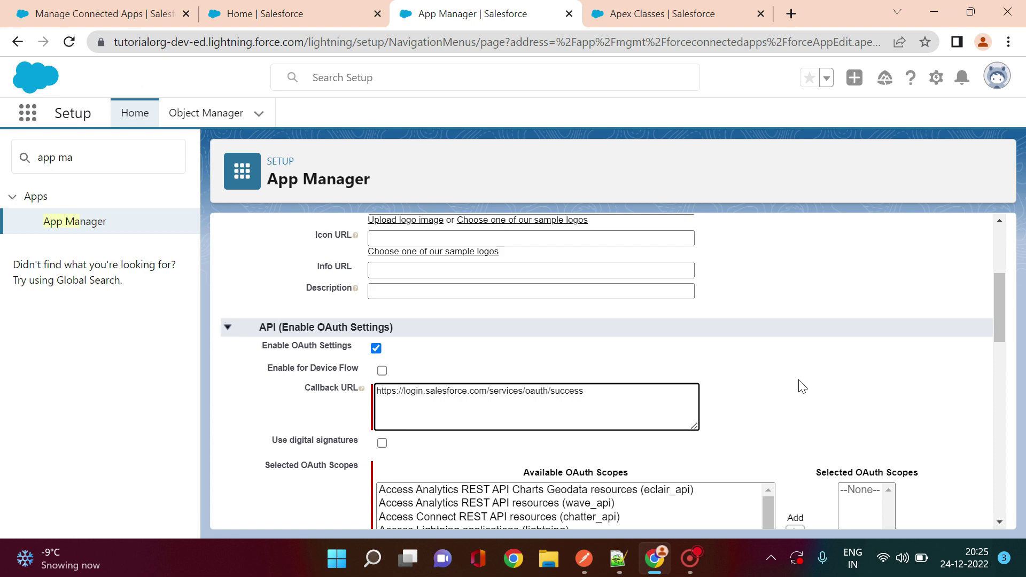
pyautogui.moveTo(1002, 312); pyautogui.dragTo(1002, 355)
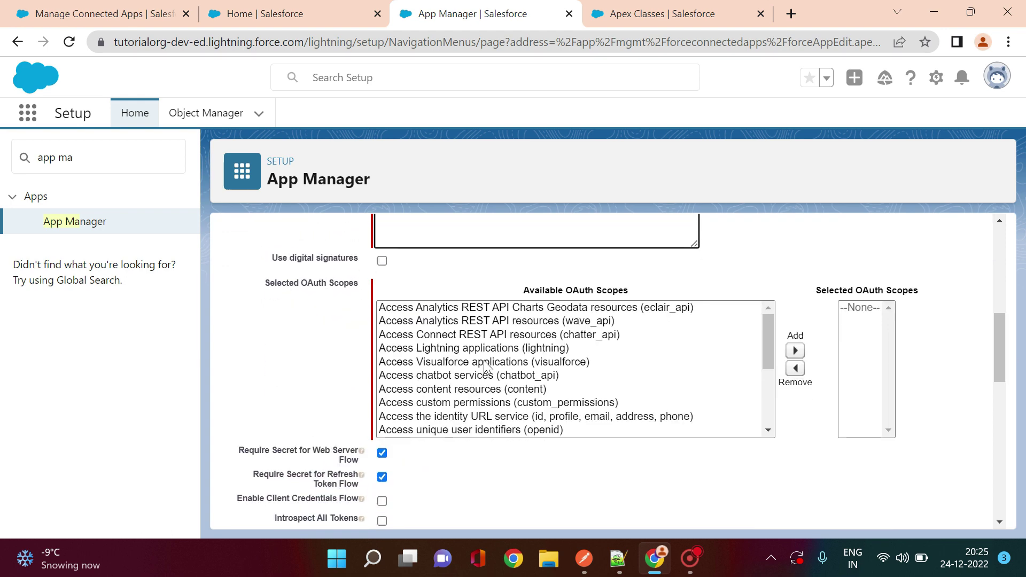
pyautogui.moveTo(769, 342); pyautogui.dragTo(765, 389)
pyautogui.click(424, 321)
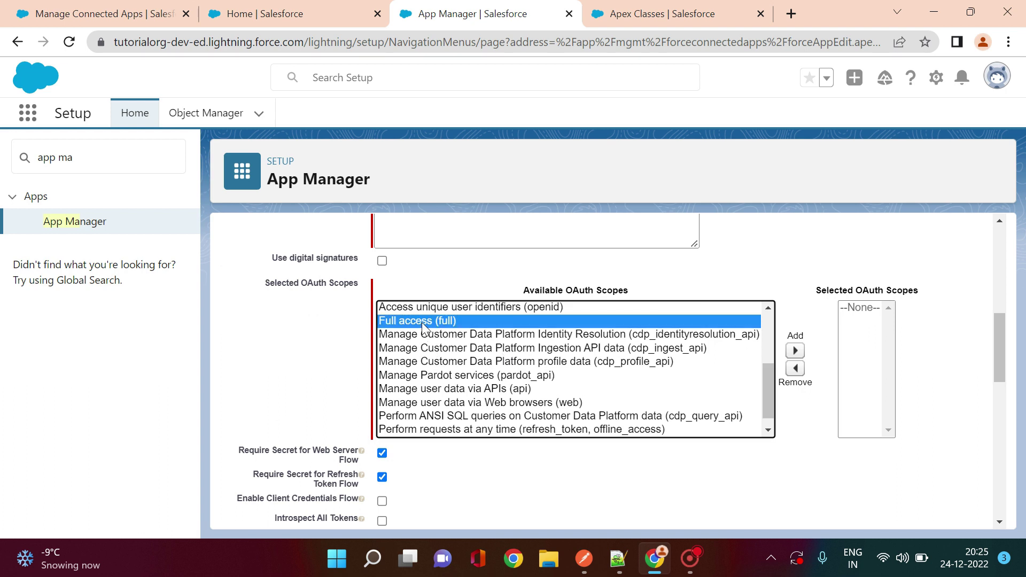
pyautogui.click(795, 351)
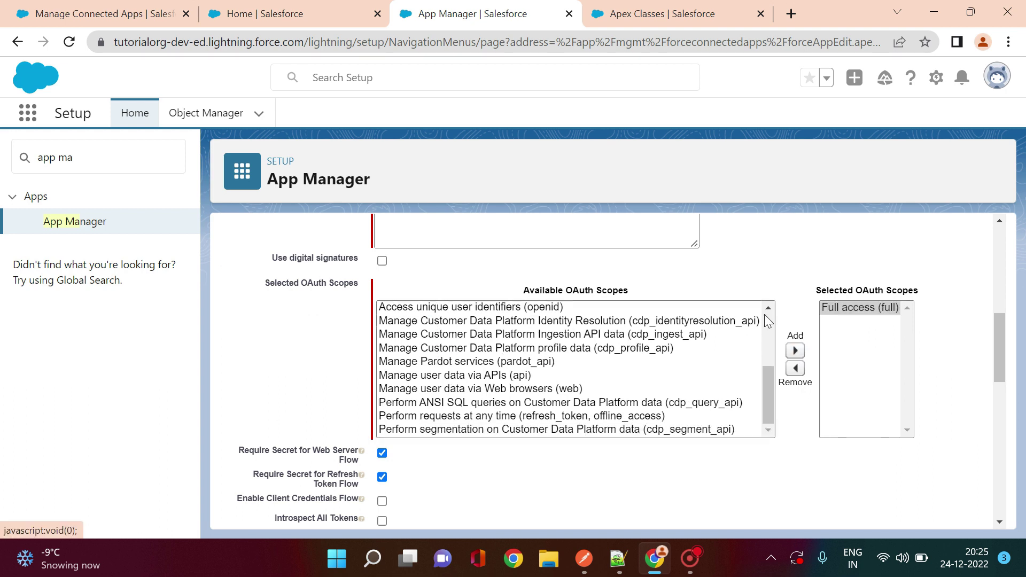
pyautogui.moveTo(1001, 342); pyautogui.dragTo(1001, 322)
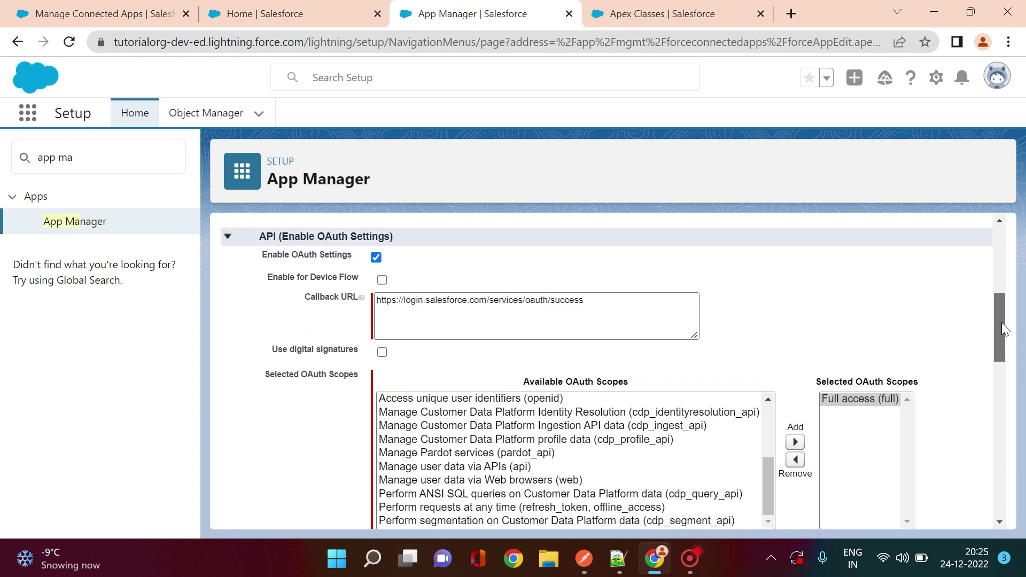
# Step: Uncheck Require Secret for Web Server Flow and Require Secret for Refresh Token Flow
pyautogui.moveTo(1001, 322); pyautogui.dragTo(1001, 379)
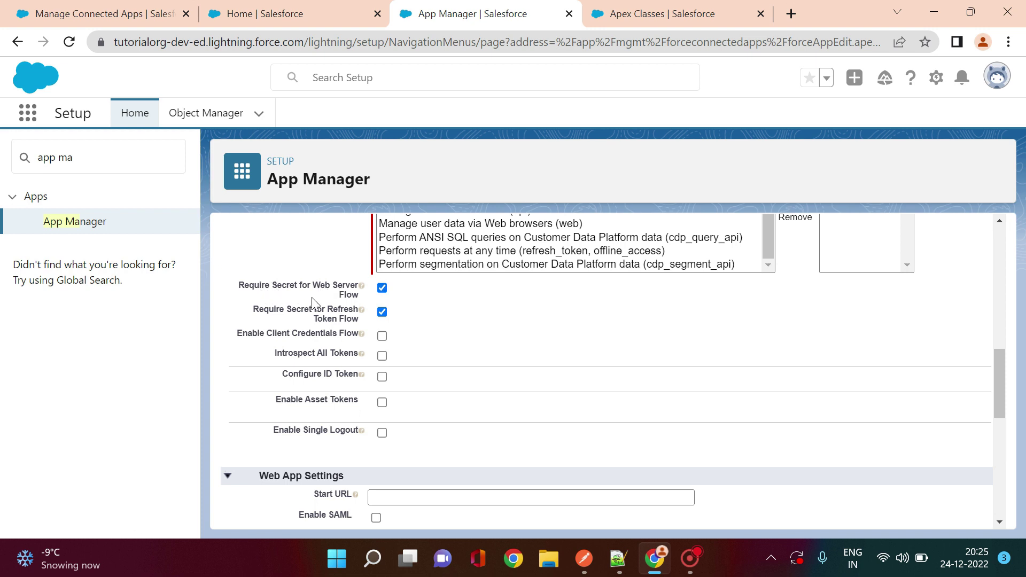
pyautogui.moveTo(363, 289)
pyautogui.click(382, 288)
pyautogui.click(382, 312)
# Step: Scroll down to the Save button, then go back to the App Manager list unsaved
pyautogui.moveTo(995, 382); pyautogui.dragTo(997, 503)
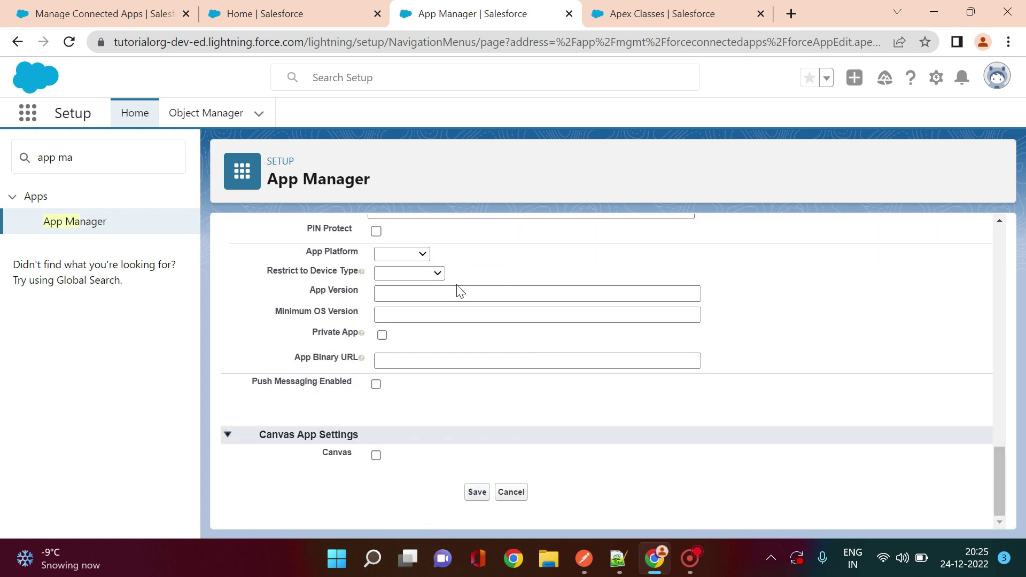
pyautogui.moveTo(996, 489); pyautogui.dragTo(973, 297)
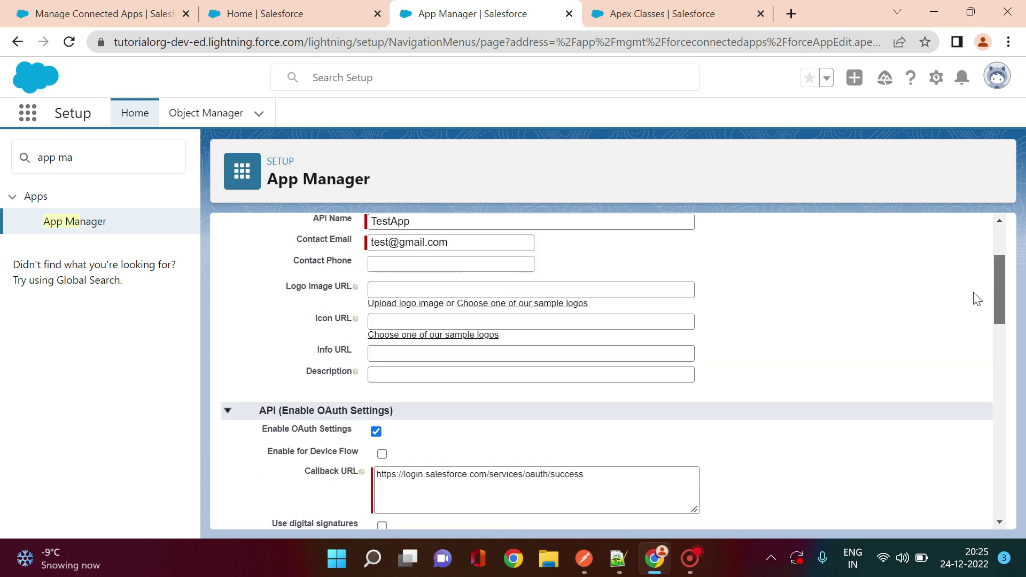
pyautogui.click(348, 8)
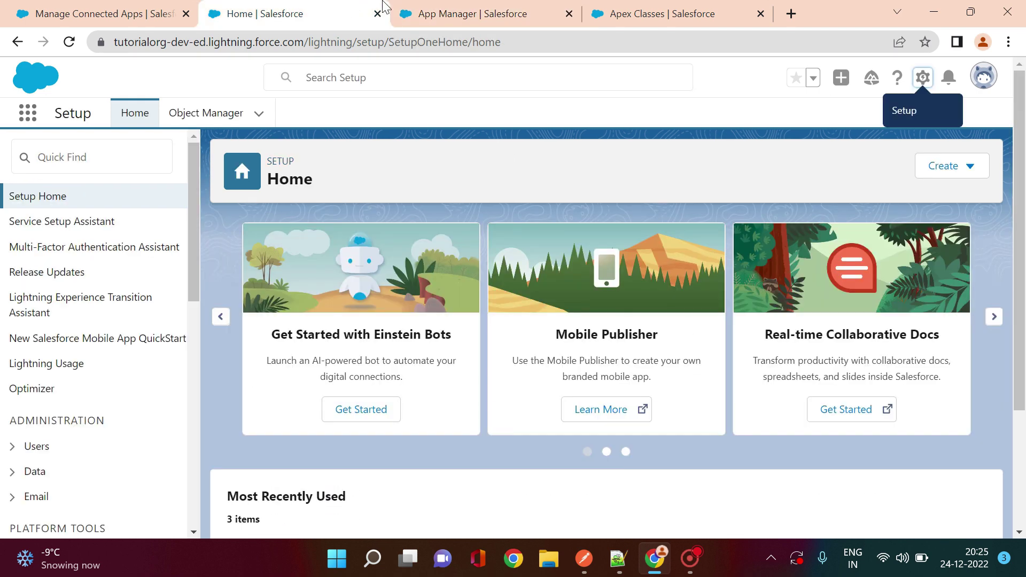
pyautogui.click(422, 10)
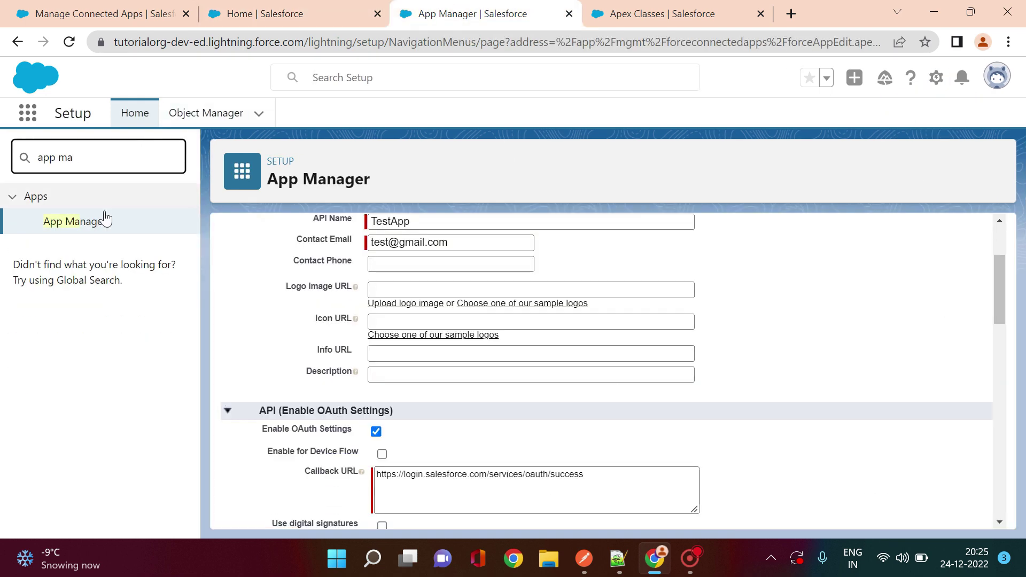
pyautogui.click(99, 222)
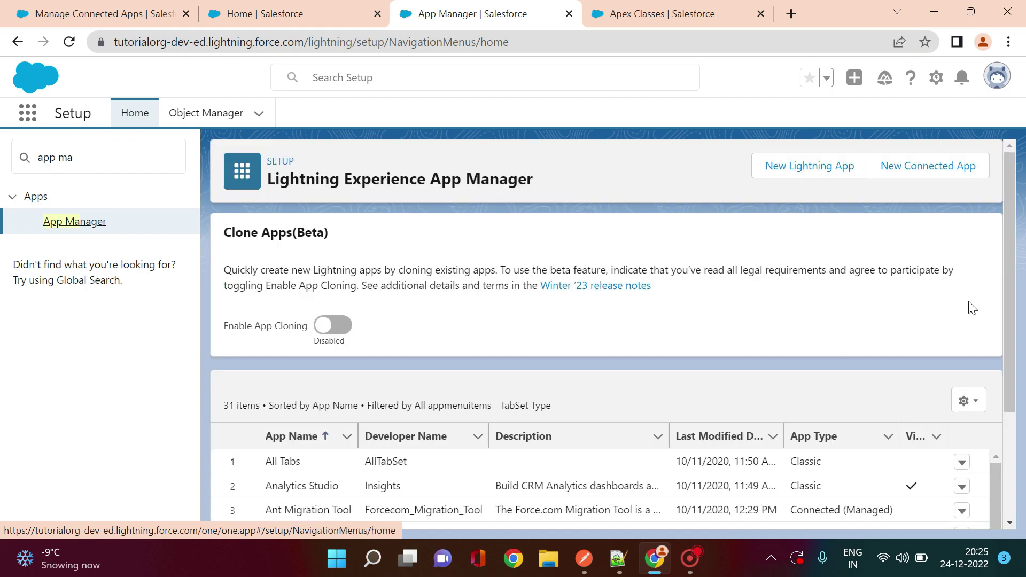
# Step: Scroll App Manager to Testing Rest Integration and view its details
pyautogui.scroll(-3, 1013, 233)
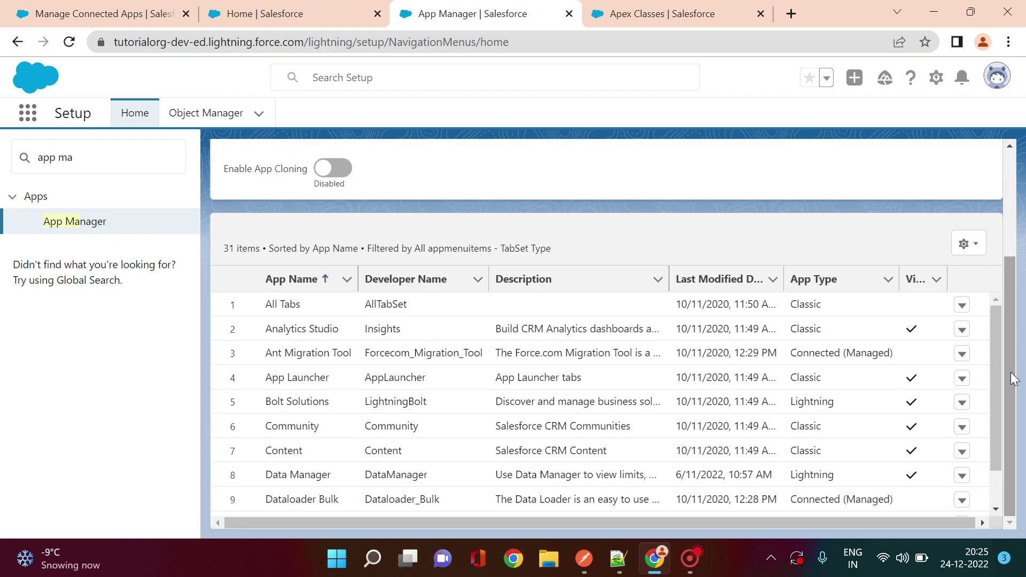
pyautogui.scroll(-2, 996, 345)
pyautogui.scroll(-8, 991, 416)
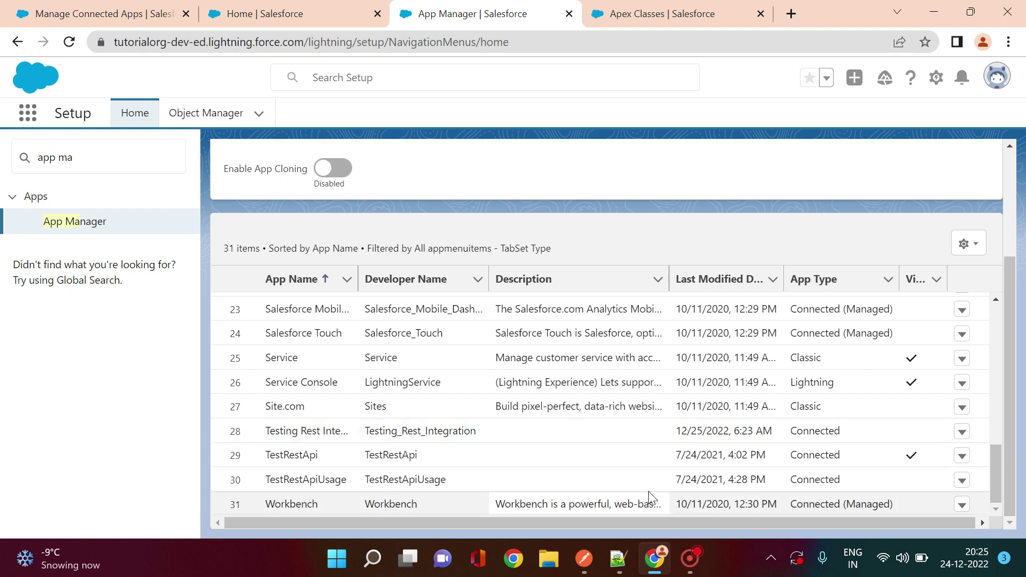
pyautogui.click(962, 433)
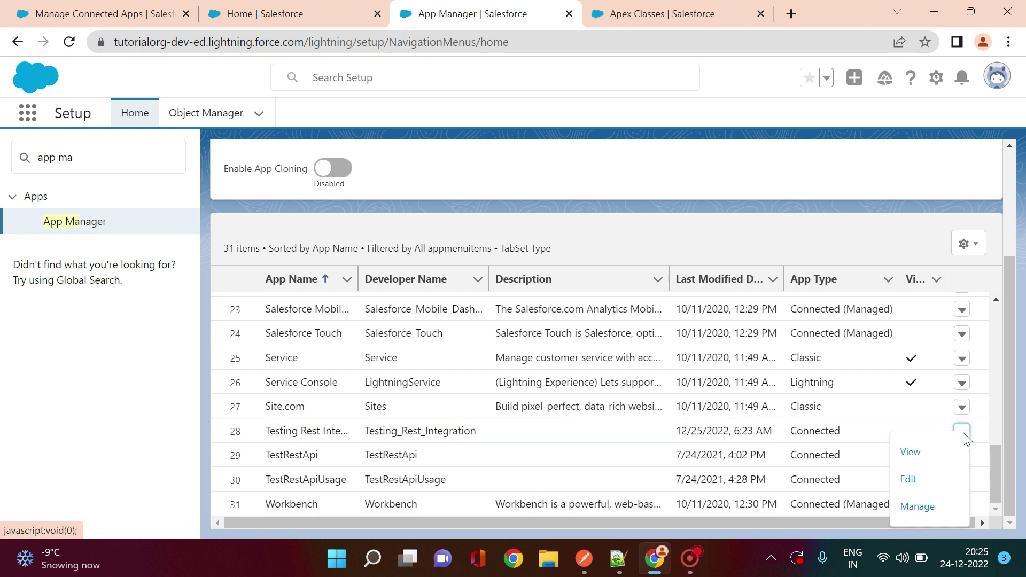
pyautogui.click(942, 455)
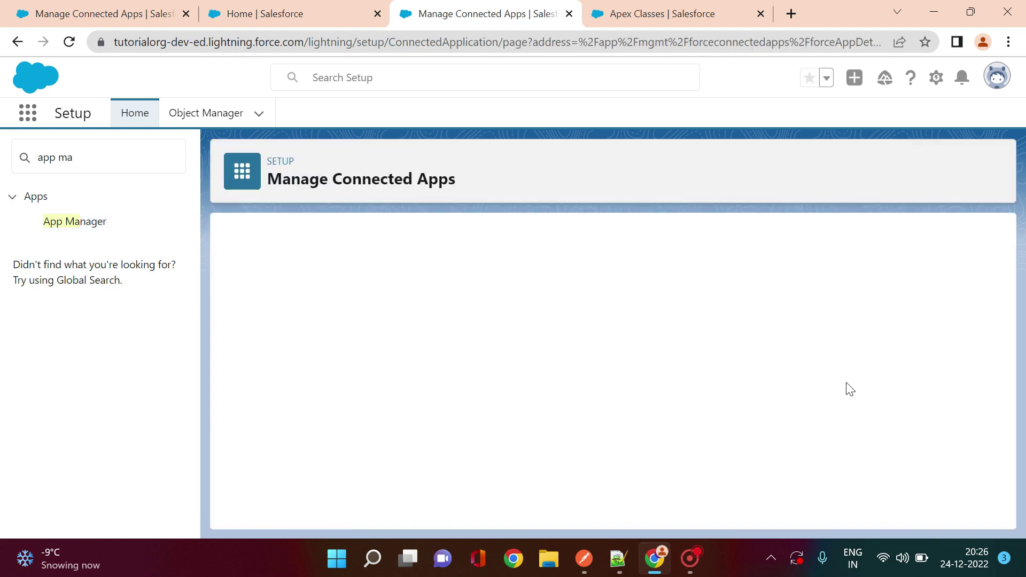
# Step: Review the app's API section and callback URL, then bring Postman forward
pyautogui.scroll(-1, 997, 312)
pyautogui.moveTo(997, 312); pyautogui.dragTo(976, 350)
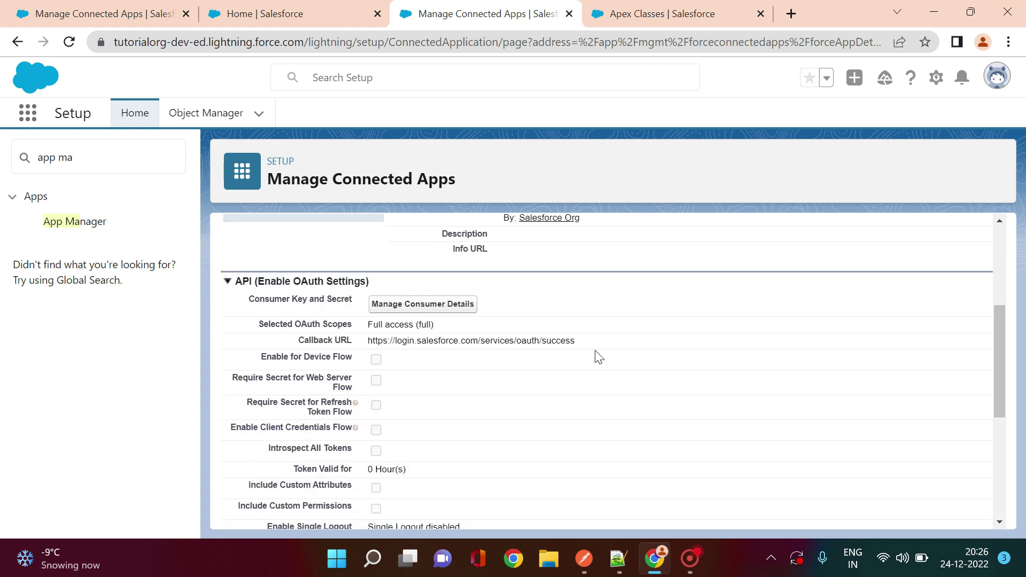
pyautogui.moveTo(576, 341); pyautogui.dragTo(440, 329)
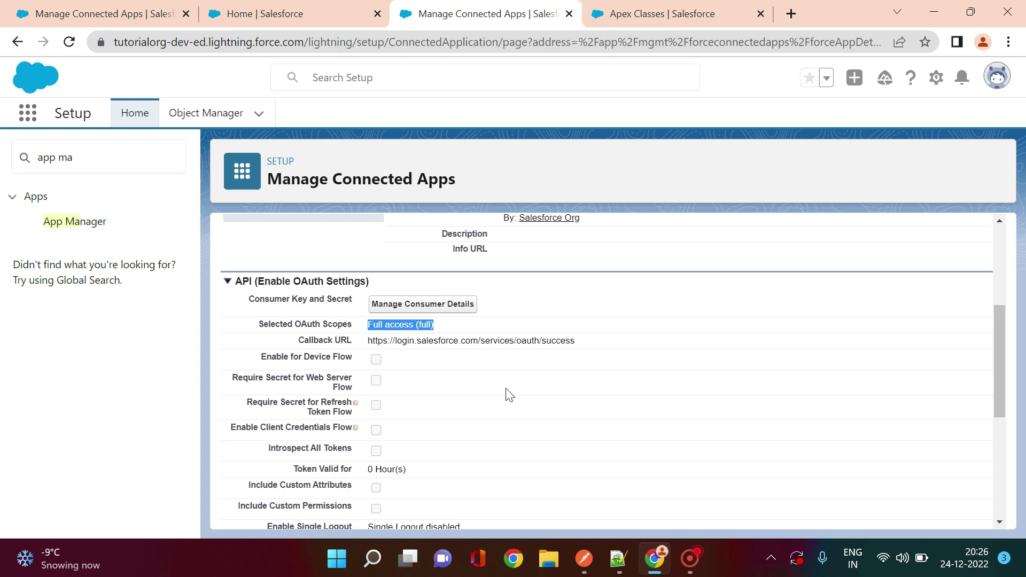
pyautogui.moveTo(999, 354); pyautogui.dragTo(974, 255)
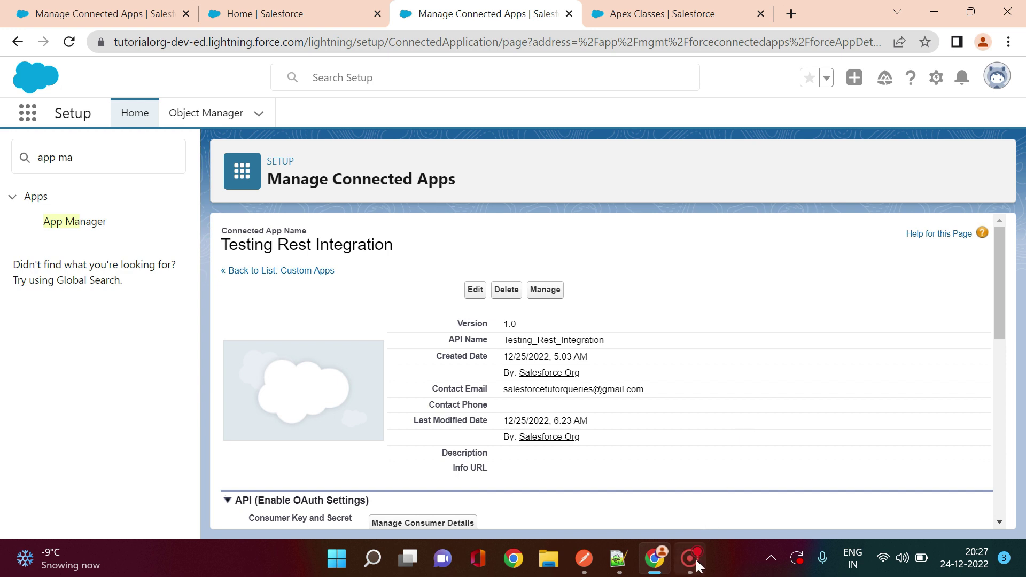
pyautogui.moveTo(698, 561)
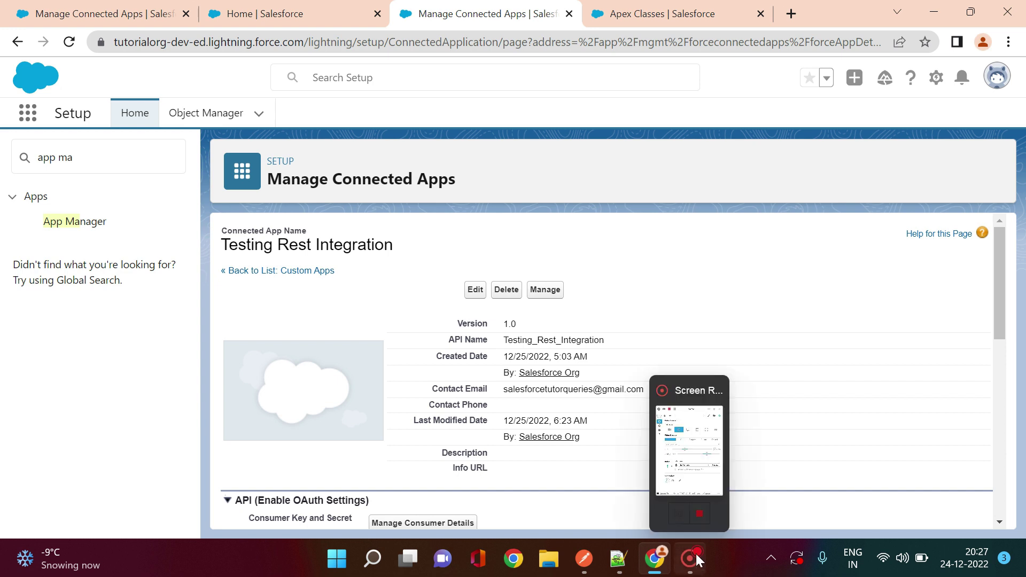
pyautogui.click(584, 558)
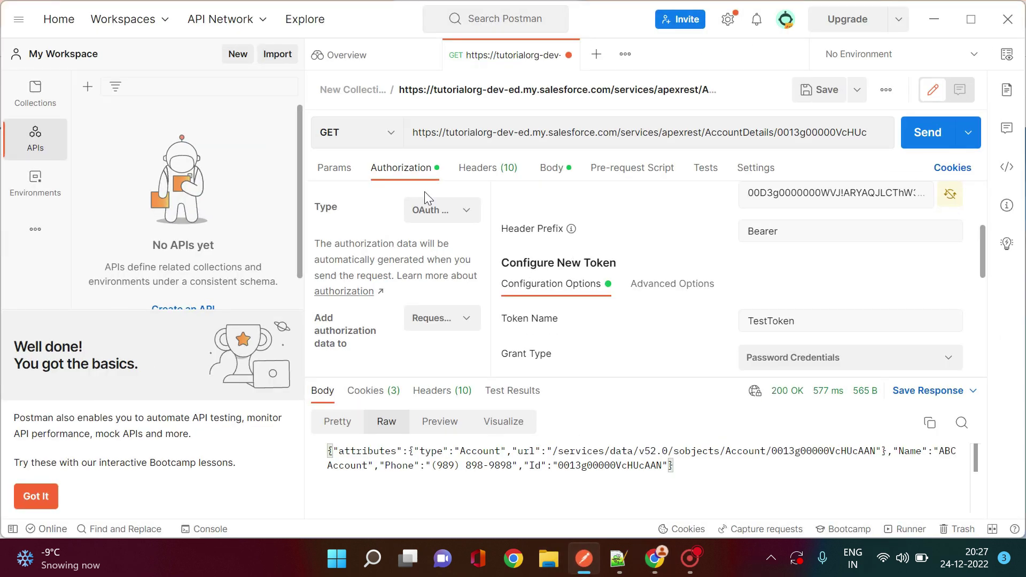
# Step: Check the request's params, then keep OAuth 2.0 authorization and confirm where auth data is added
pyautogui.click(342, 169)
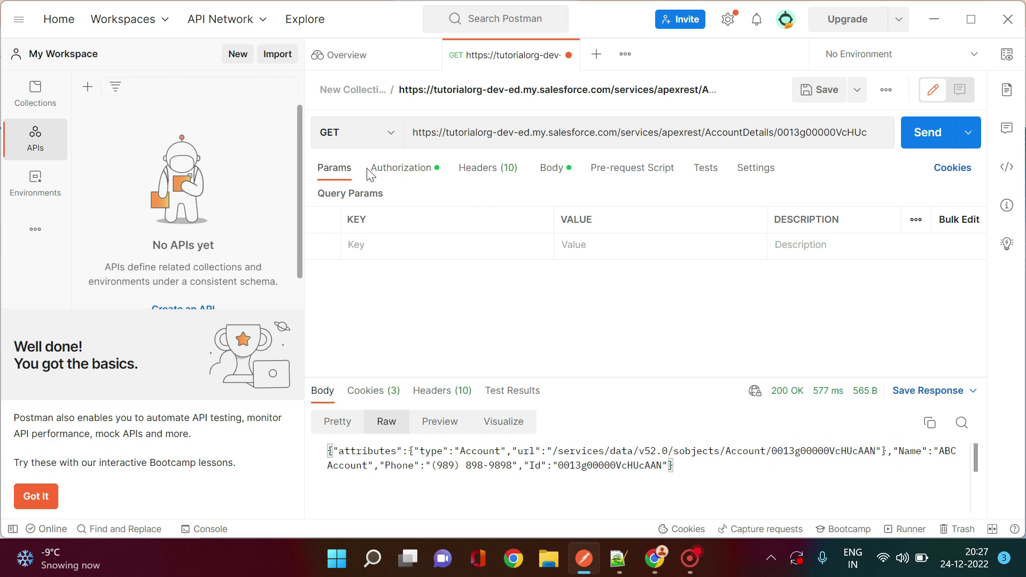
pyautogui.click(391, 173)
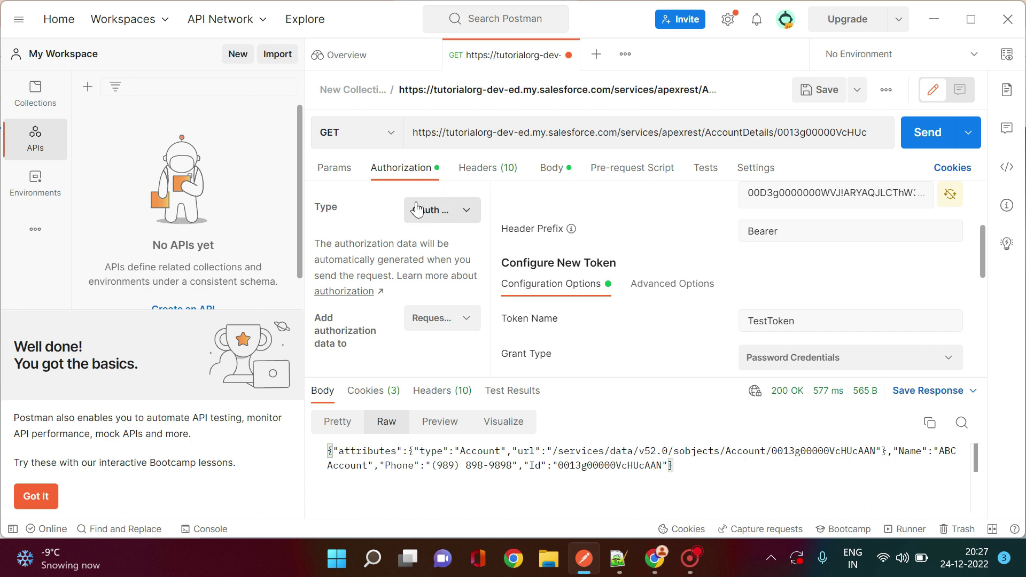
pyautogui.click(440, 211)
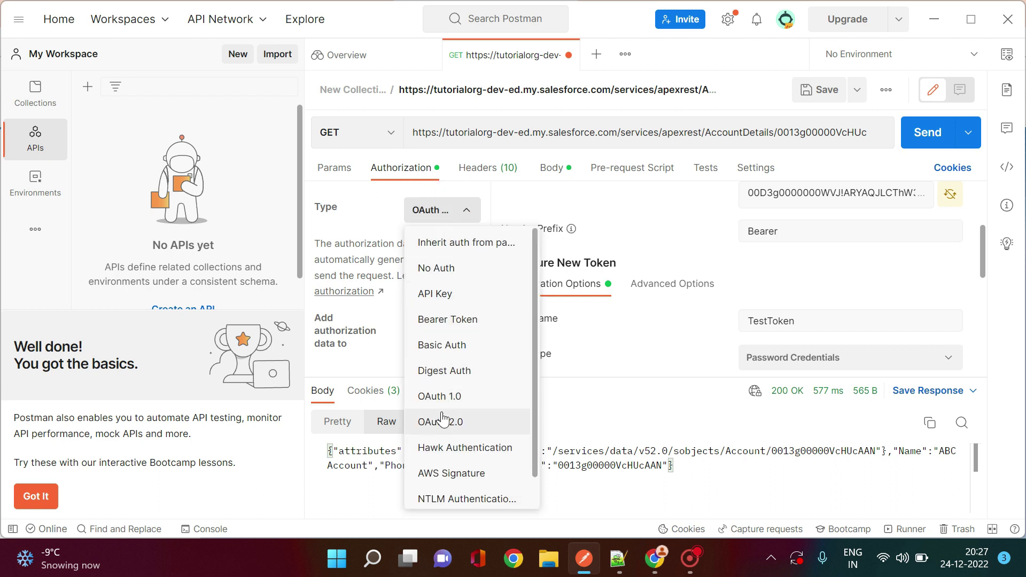
pyautogui.click(367, 319)
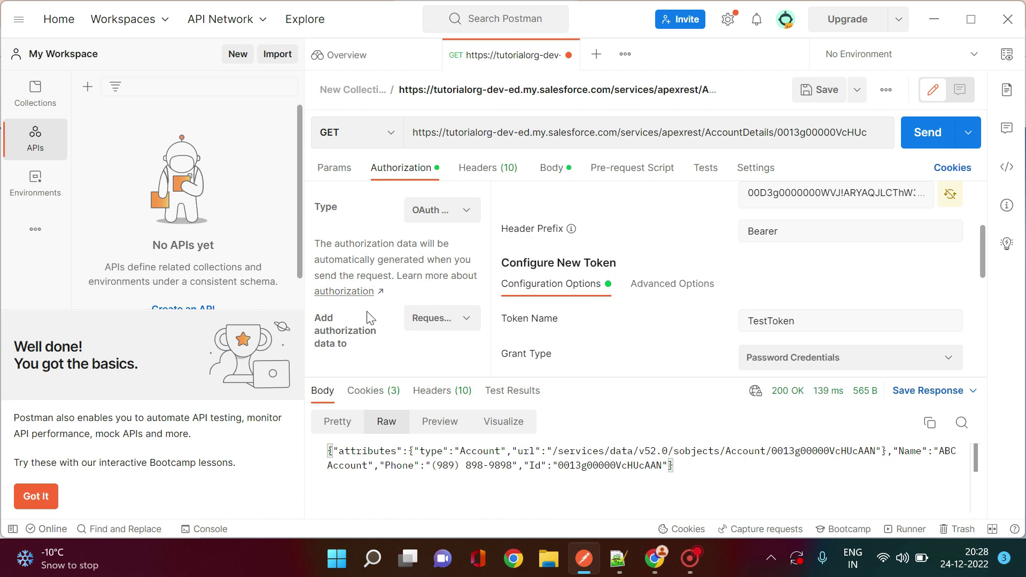
pyautogui.click(432, 337)
pyautogui.click(413, 366)
# Step: Scroll past Current Token to the Configure New Token section
pyautogui.moveTo(979, 249); pyautogui.dragTo(979, 189)
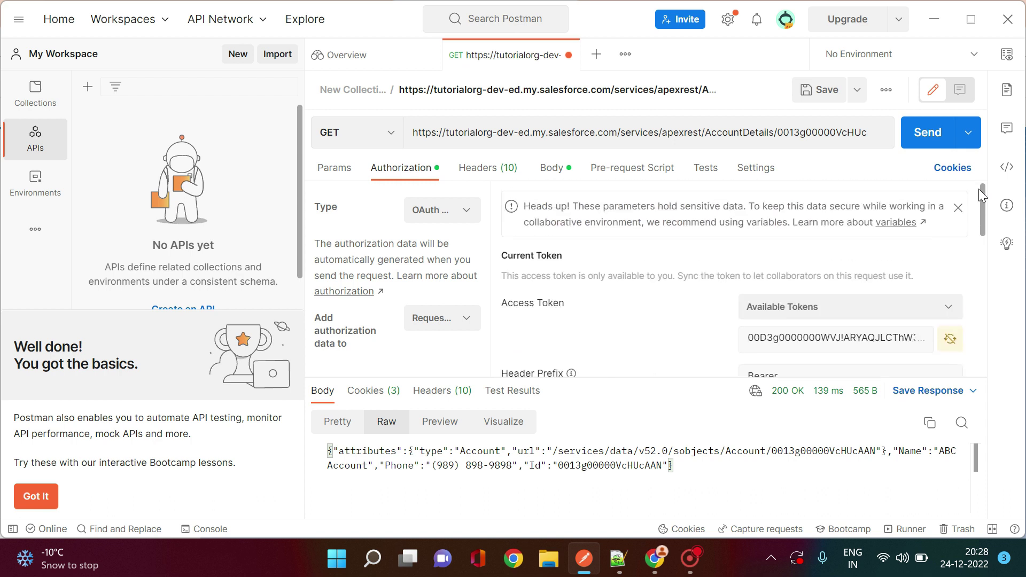
pyautogui.scroll(-1, 976, 208)
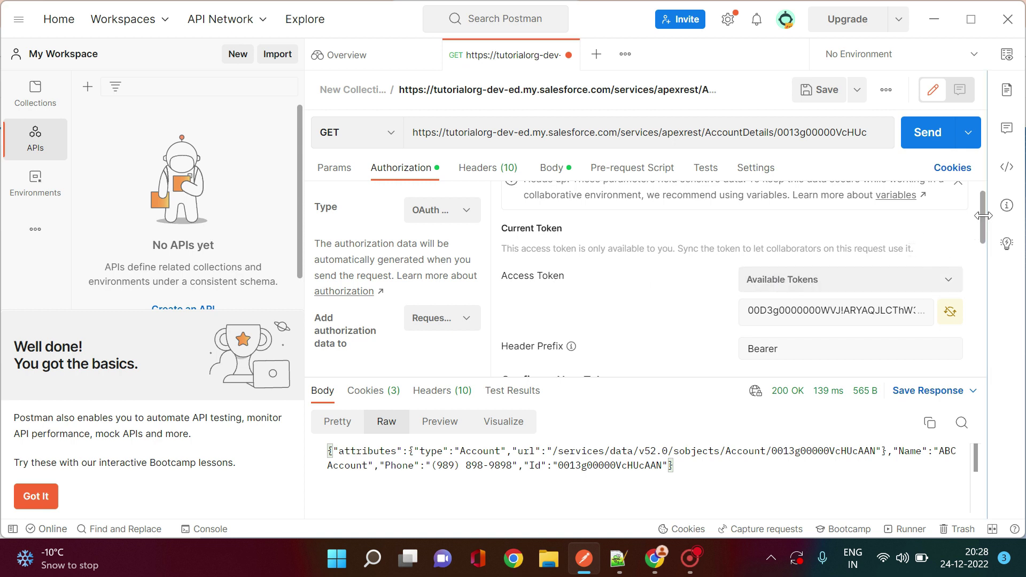
pyautogui.scroll(1, 980, 219)
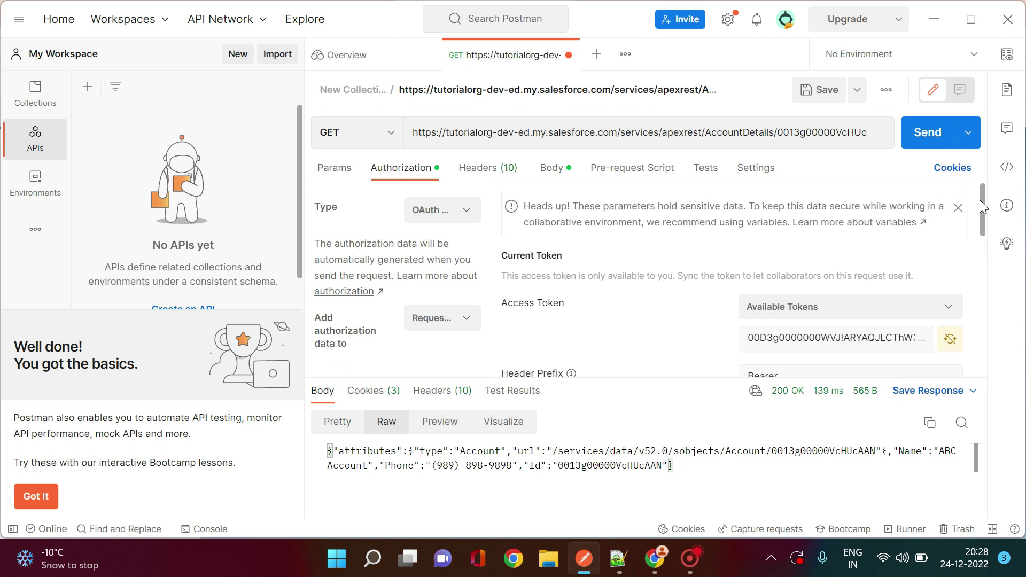
pyautogui.scroll(-3, 975, 235)
pyautogui.scroll(-2, 976, 235)
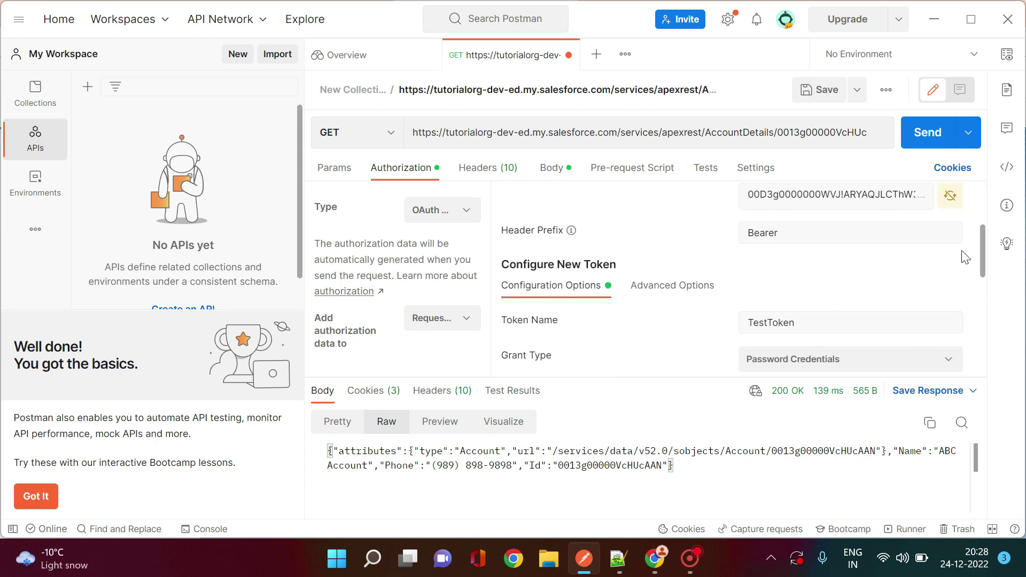
# Step: Review the Configure New Token settings, select the Access Token URL, and return to Salesforce in Chrome
pyautogui.moveTo(977, 247); pyautogui.dragTo(979, 253)
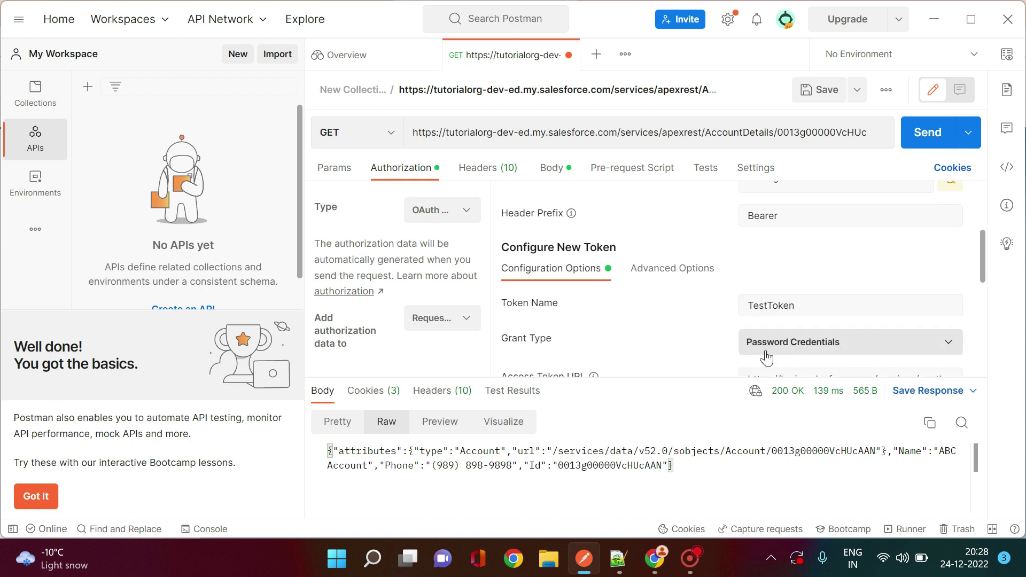
pyautogui.moveTo(982, 257); pyautogui.dragTo(982, 268)
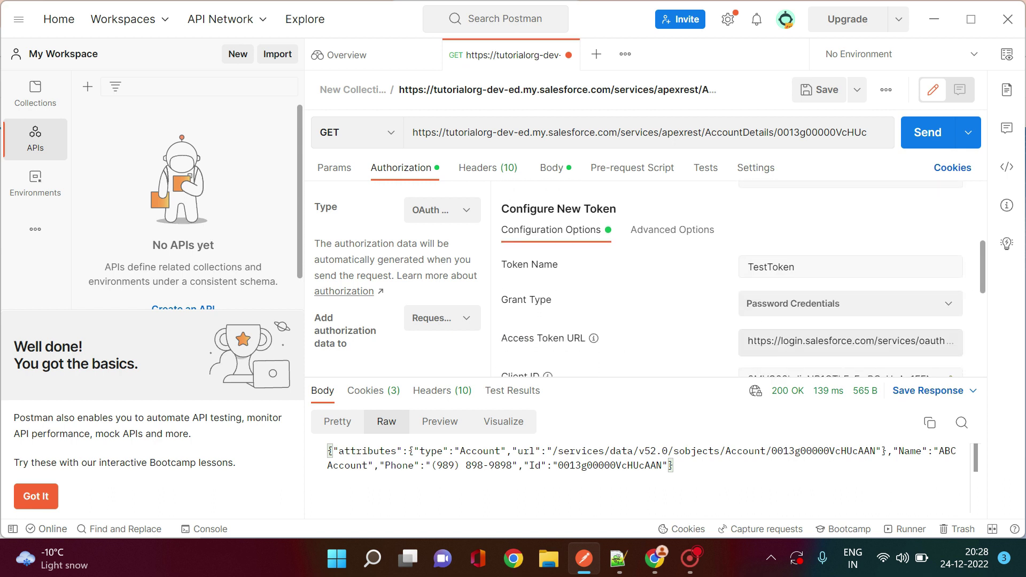
pyautogui.moveTo(751, 341); pyautogui.dragTo(791, 353)
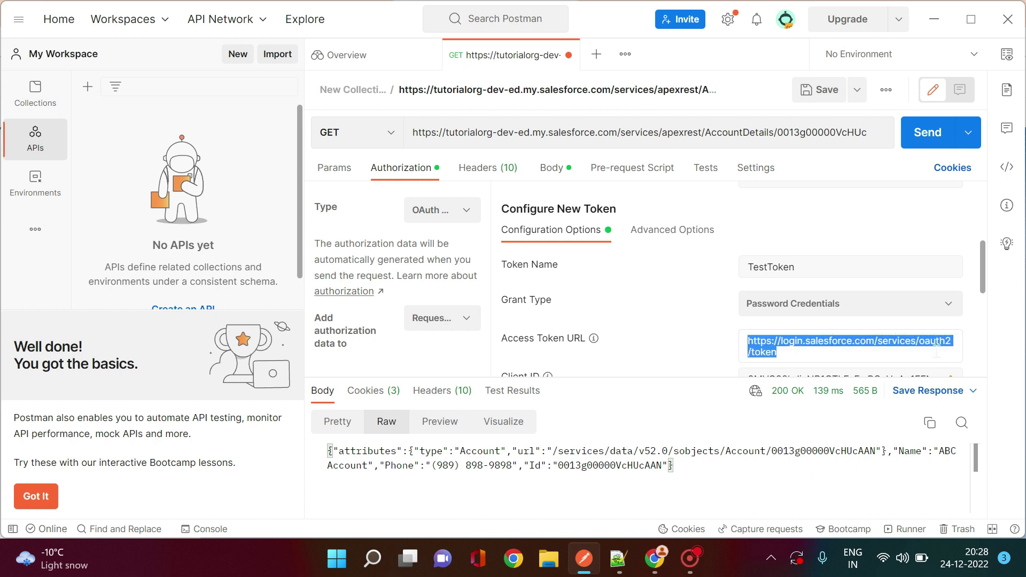
pyautogui.moveTo(982, 273); pyautogui.dragTo(981, 300)
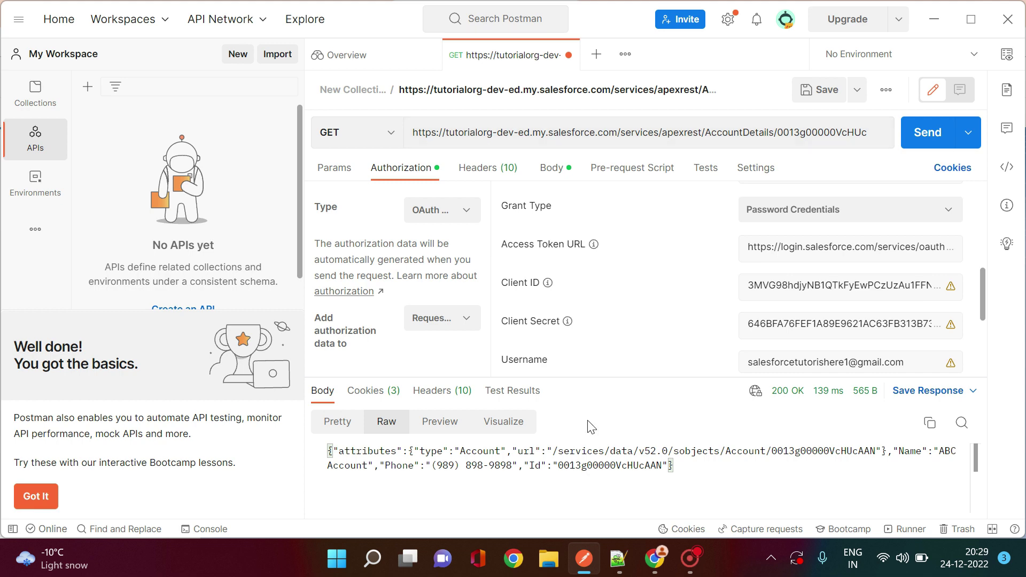
pyautogui.click(659, 559)
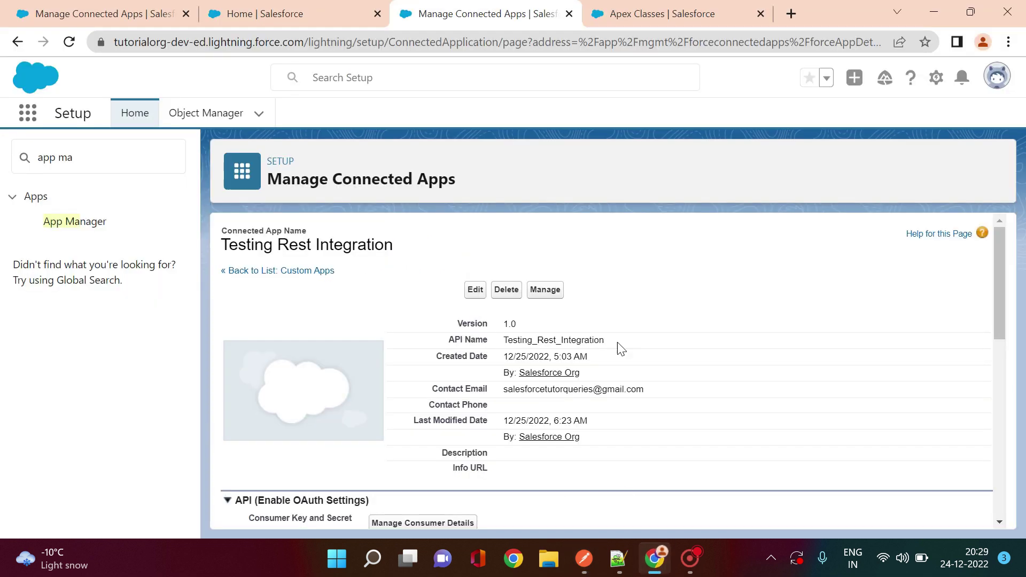
# Step: On the Apex class tab, highlight AccountDetails in the URL mapping and HttpGet, then return to Postman
pyautogui.click(687, 7)
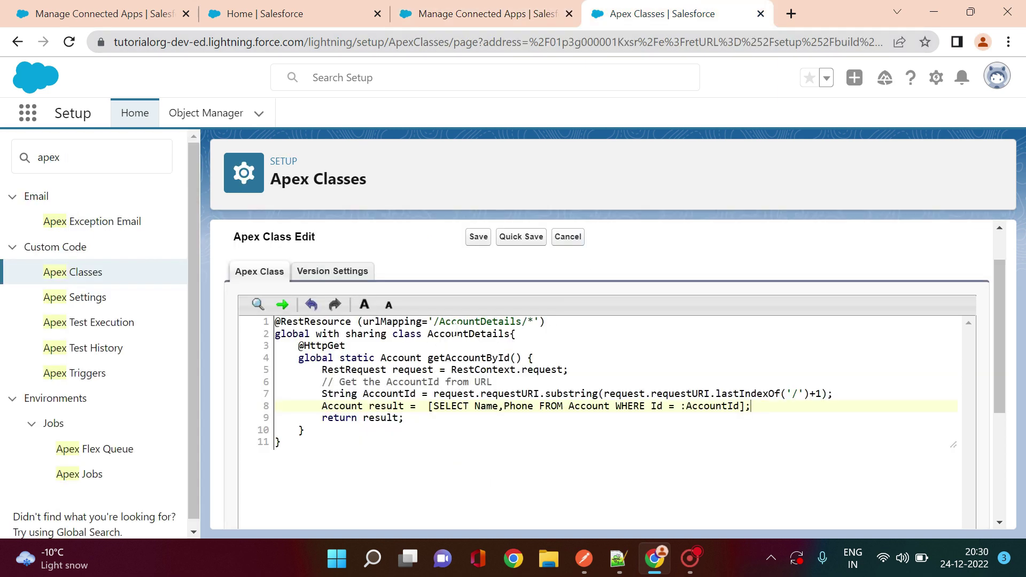
pyautogui.moveTo(439, 321); pyautogui.dragTo(520, 321)
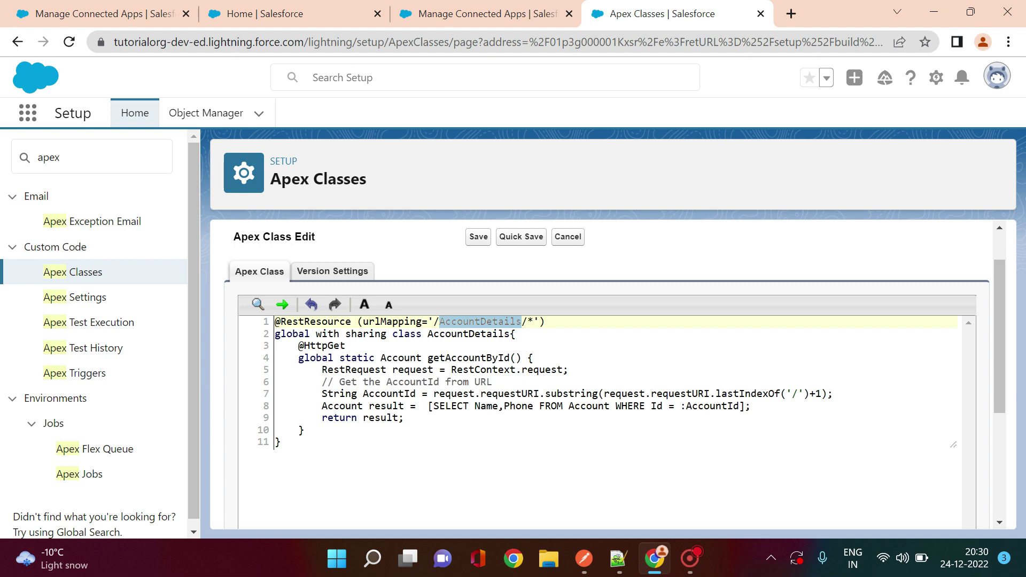
pyautogui.moveTo(304, 345); pyautogui.dragTo(345, 345)
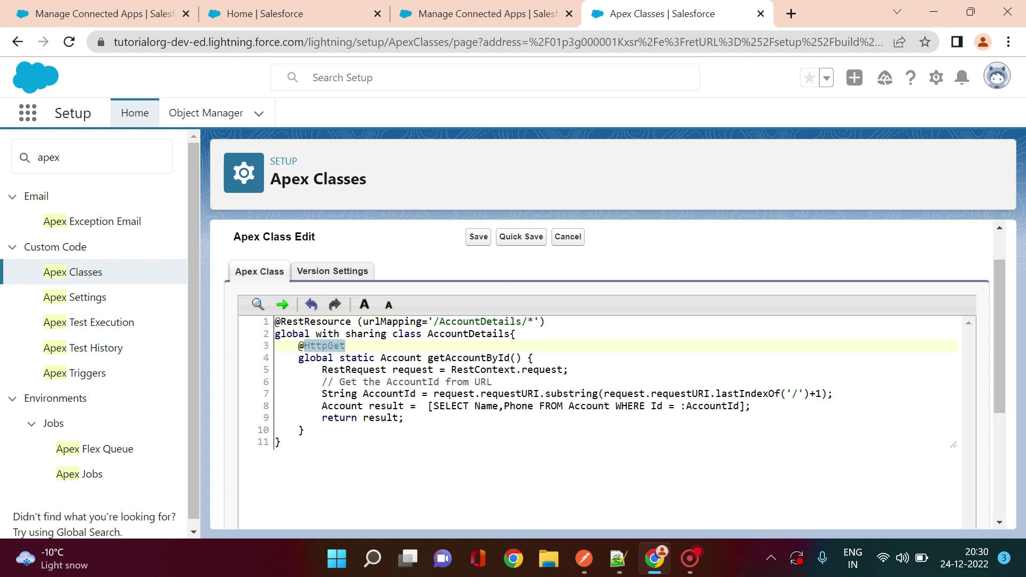
pyautogui.click(345, 345)
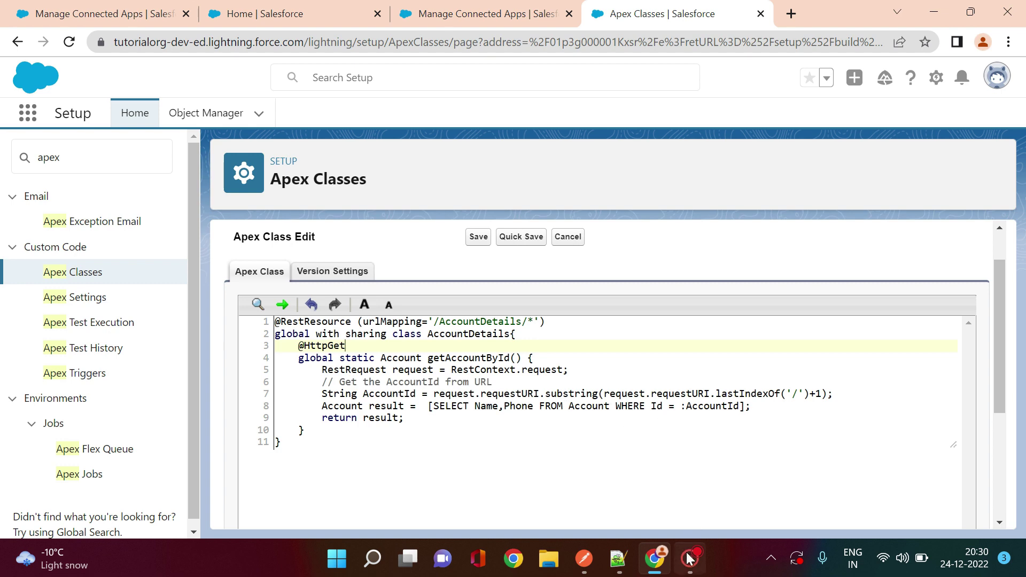
pyautogui.click(585, 558)
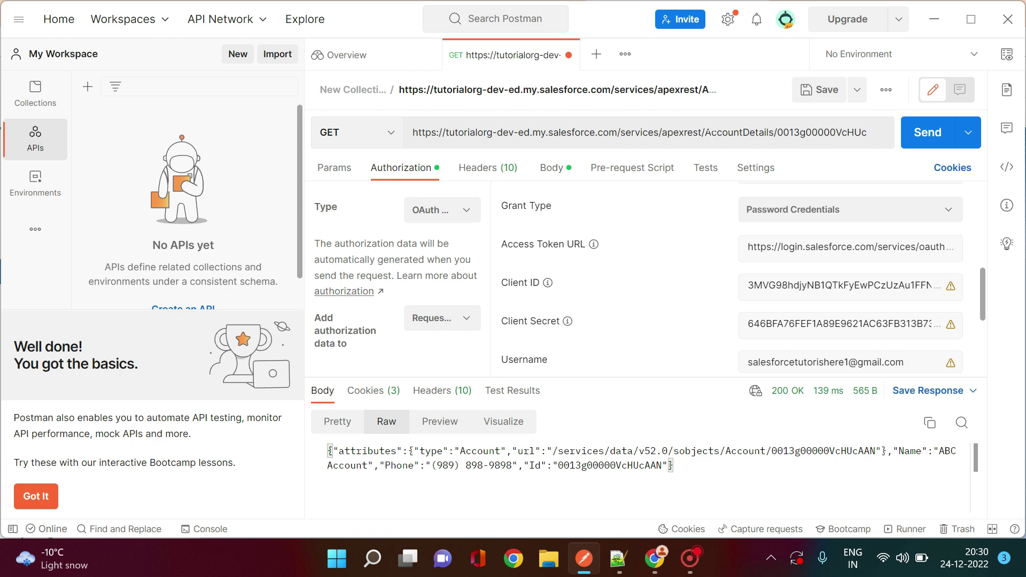
# Step: Resend the AccountDetails GET request and check the ABC Account name, phone and Id in the response
pyautogui.click(706, 132)
pyautogui.doubleClick(708, 132)
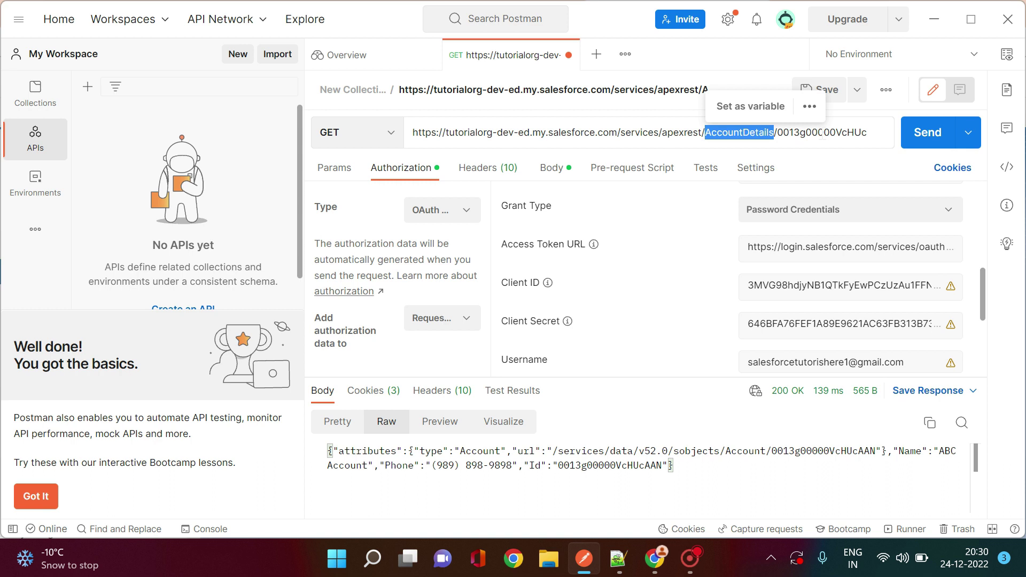
pyautogui.click(927, 134)
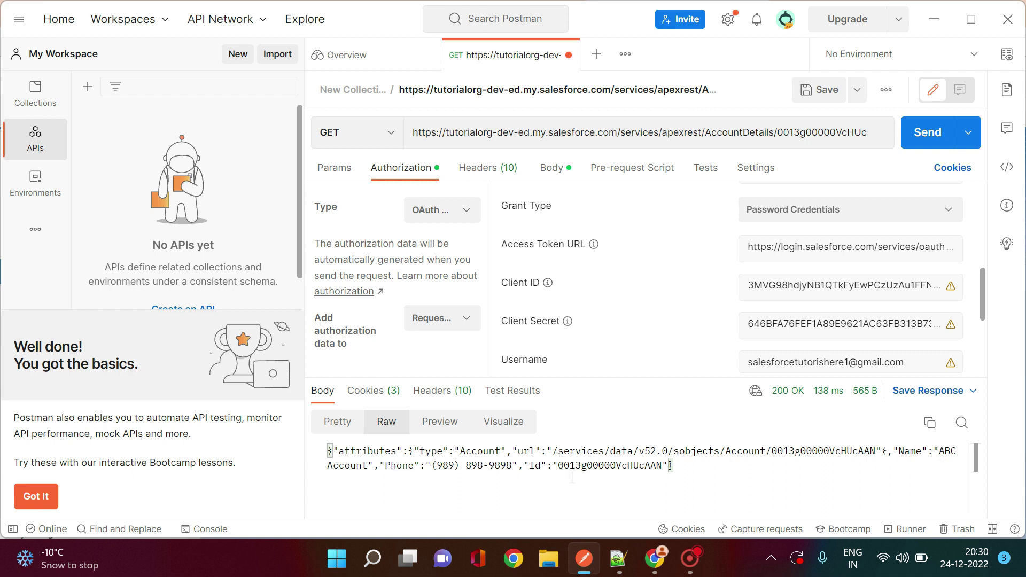
pyautogui.click(689, 469)
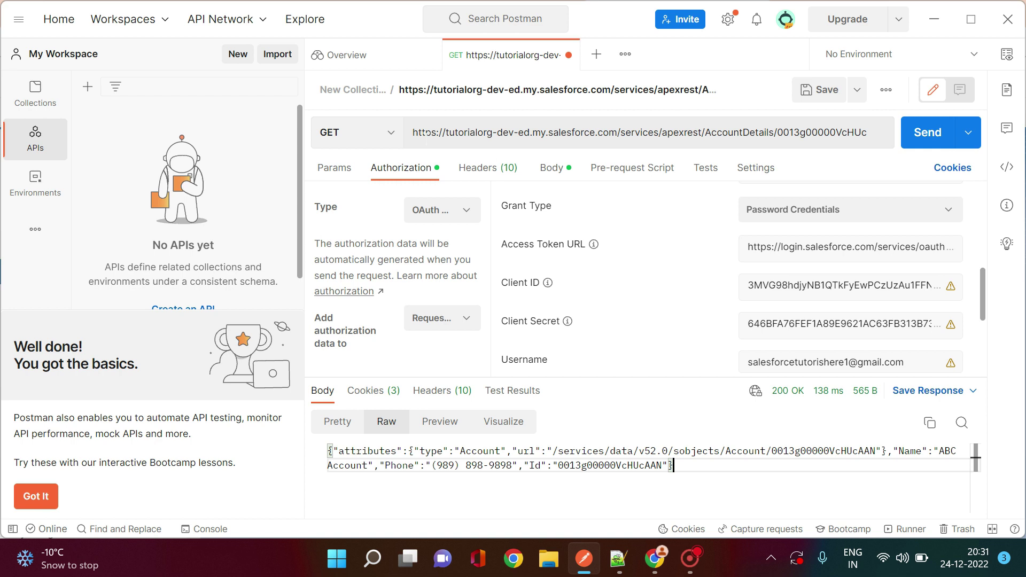
# Step: Send the AccountDetails request as POST to get 405 Method Not Allowed
pyautogui.click(390, 133)
pyautogui.click(352, 194)
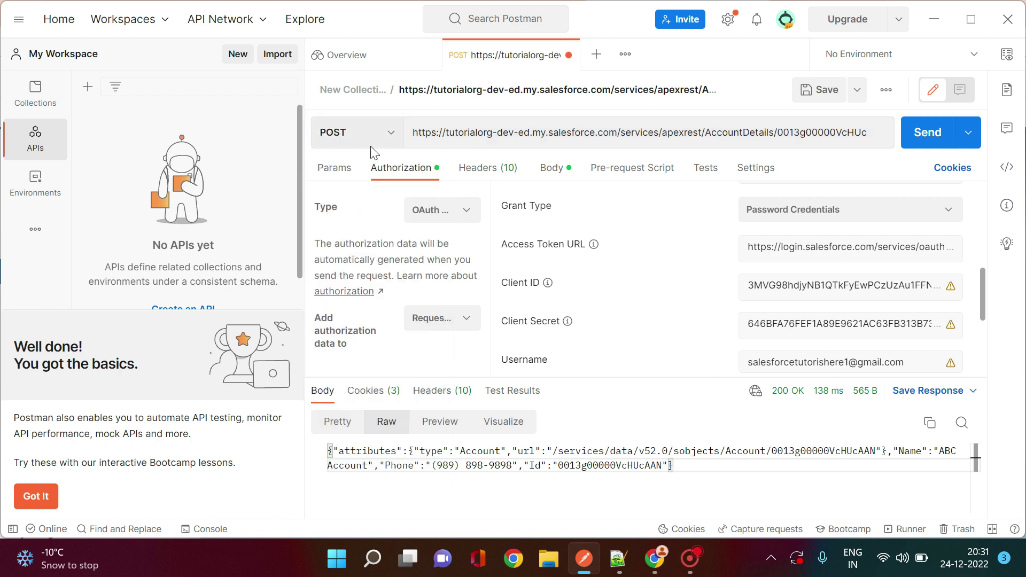
pyautogui.click(927, 134)
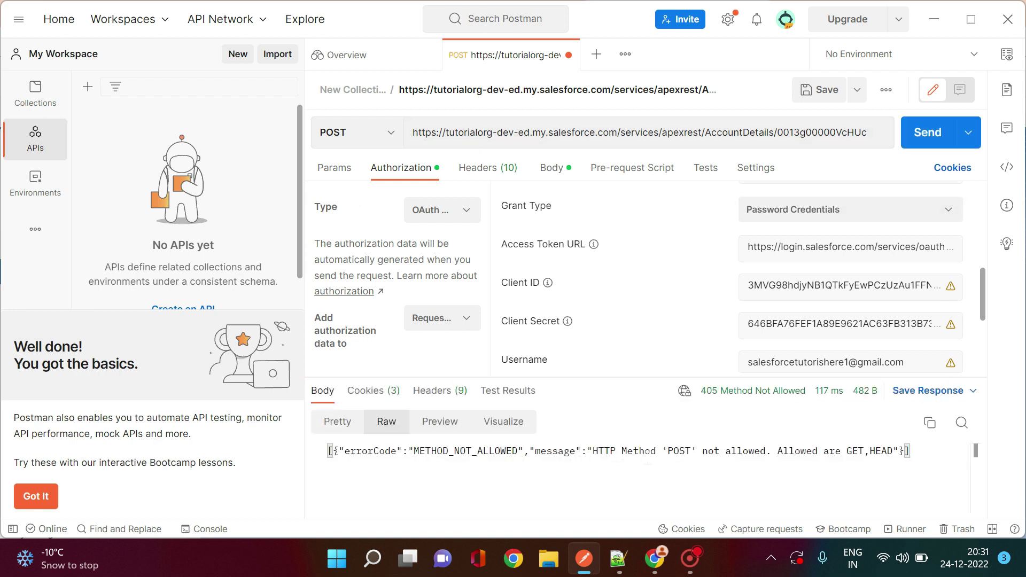
# Step: Switch the request back to GET and resend it for a 200 OK response
pyautogui.click(388, 134)
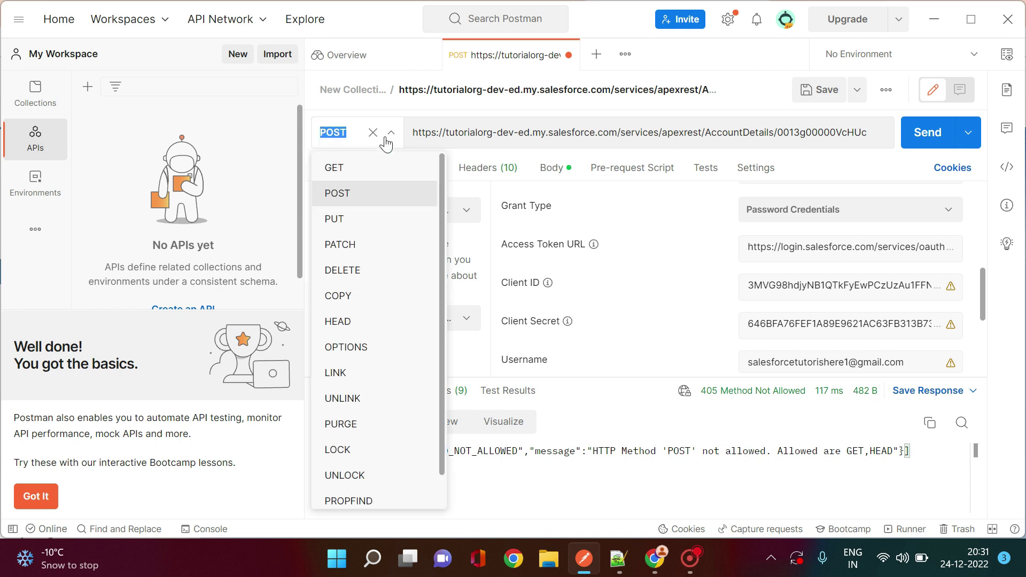
pyautogui.click(356, 180)
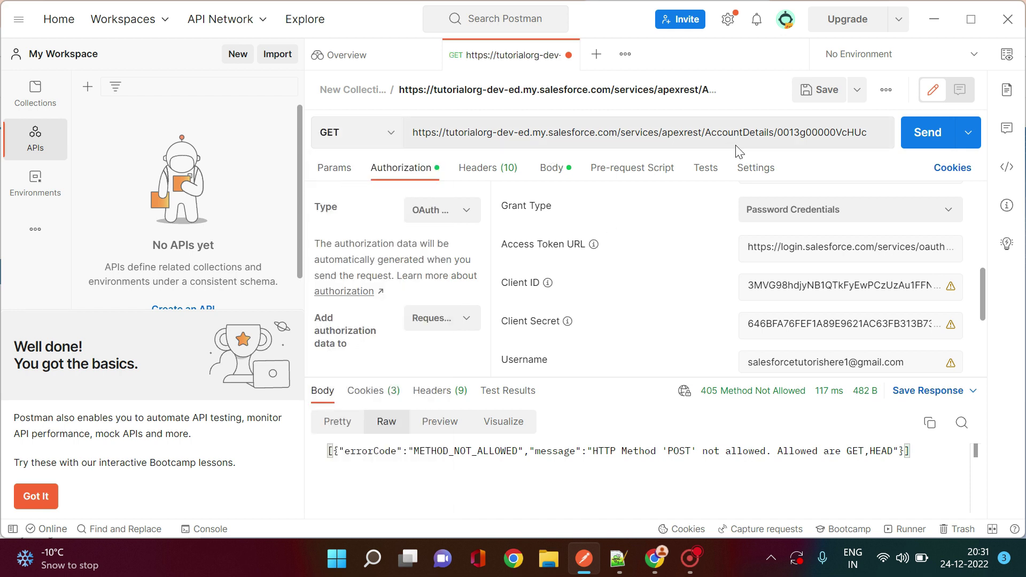
pyautogui.click(906, 137)
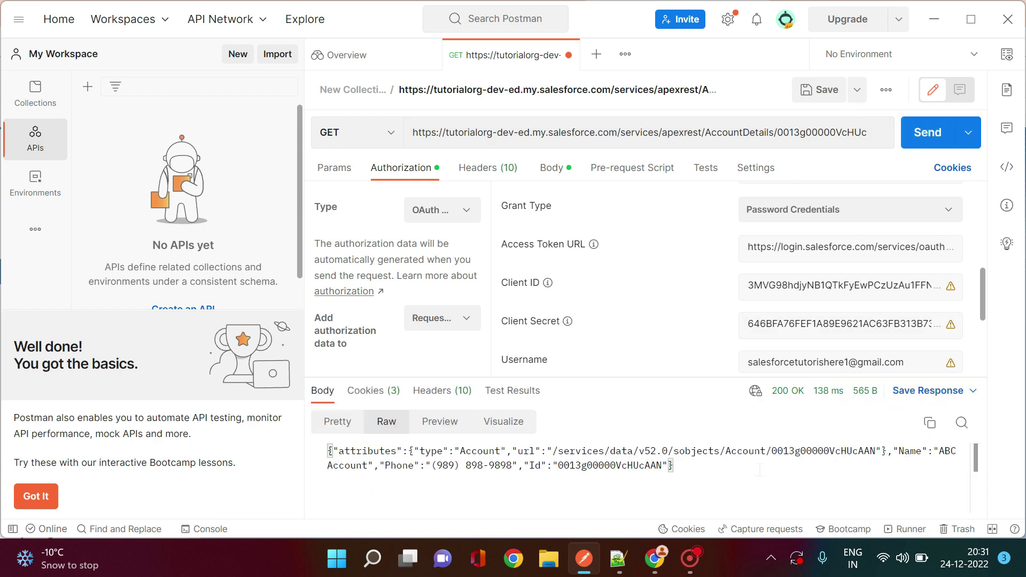